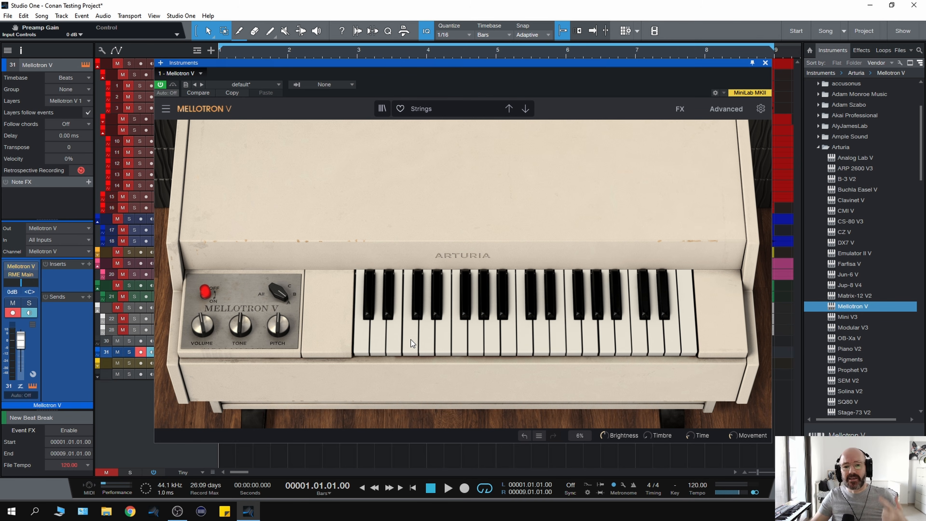
left_click(438, 336)
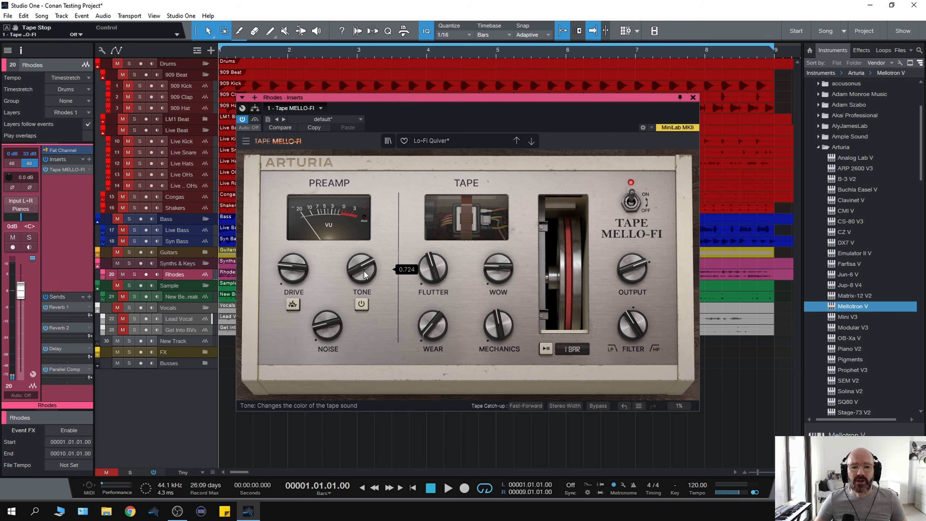
Step: Examine the Tape MELLO-FI preamp and tape controls, including the available tape stop speeds
mouse_move(319, 332)
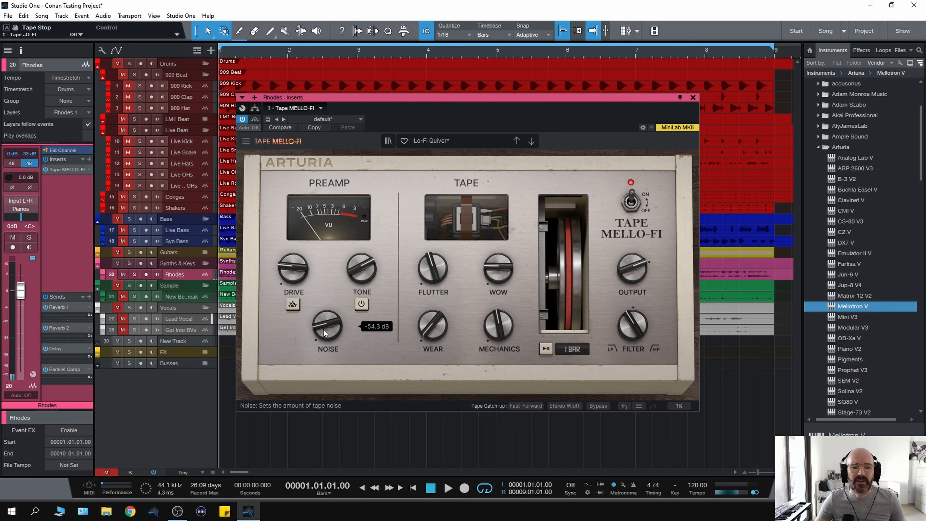
mouse_move(291, 280)
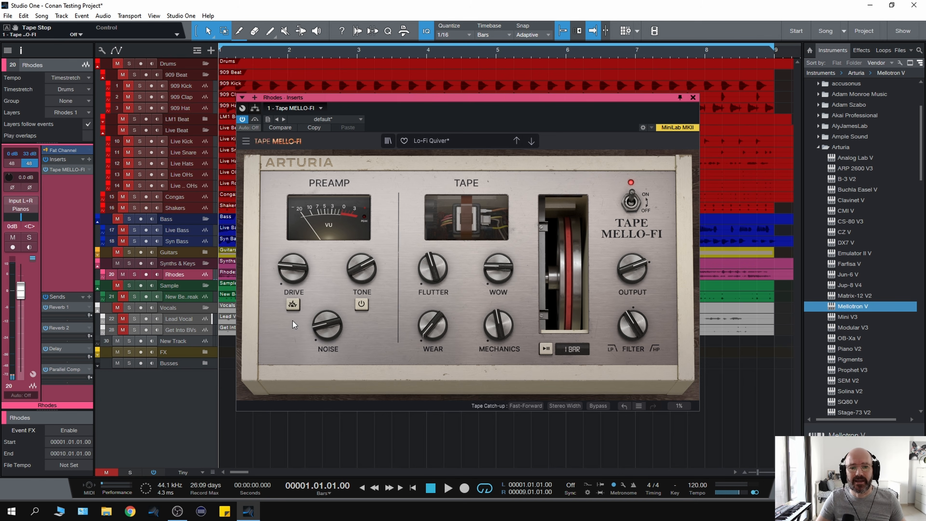
mouse_move(367, 269)
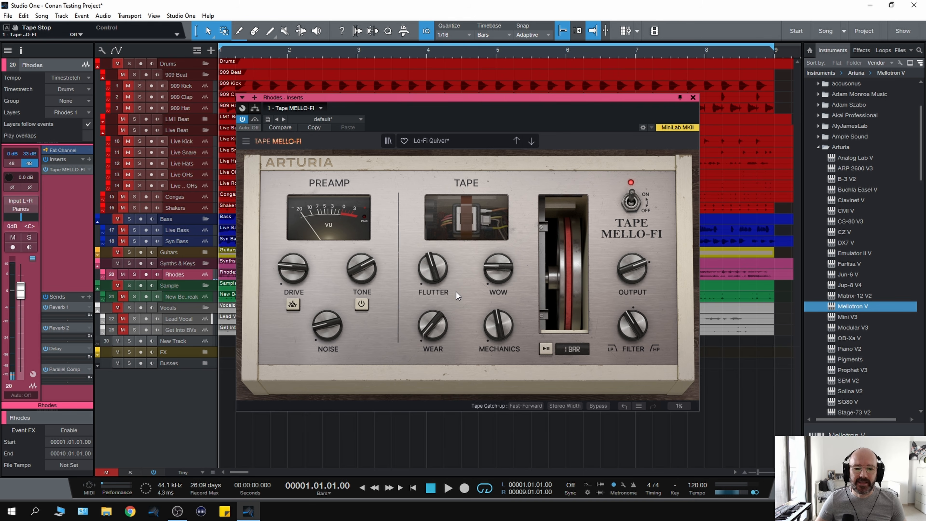
mouse_move(432, 333)
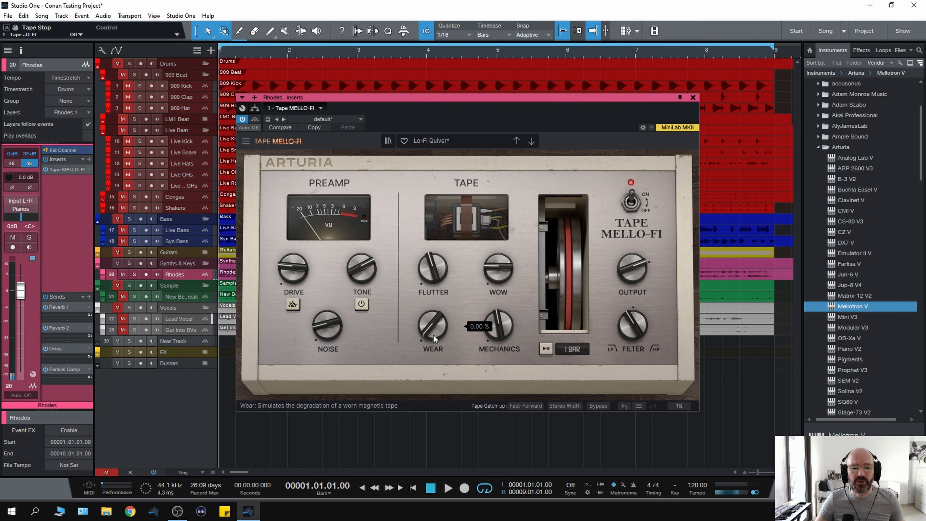
mouse_move(499, 330)
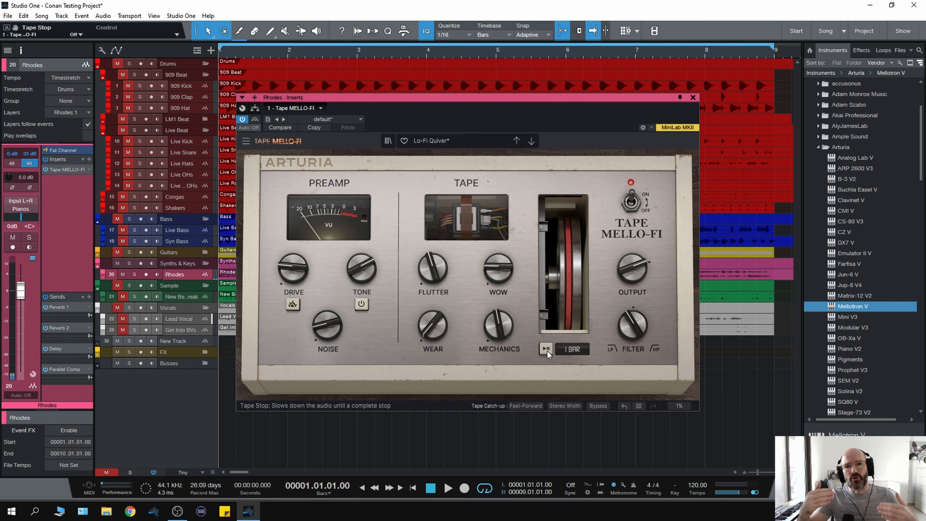
left_click(580, 349)
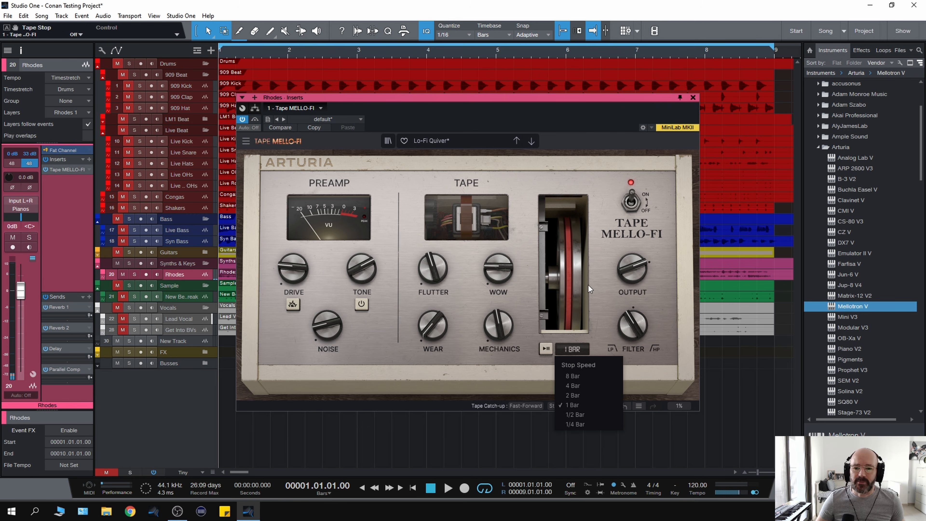
left_click(584, 256)
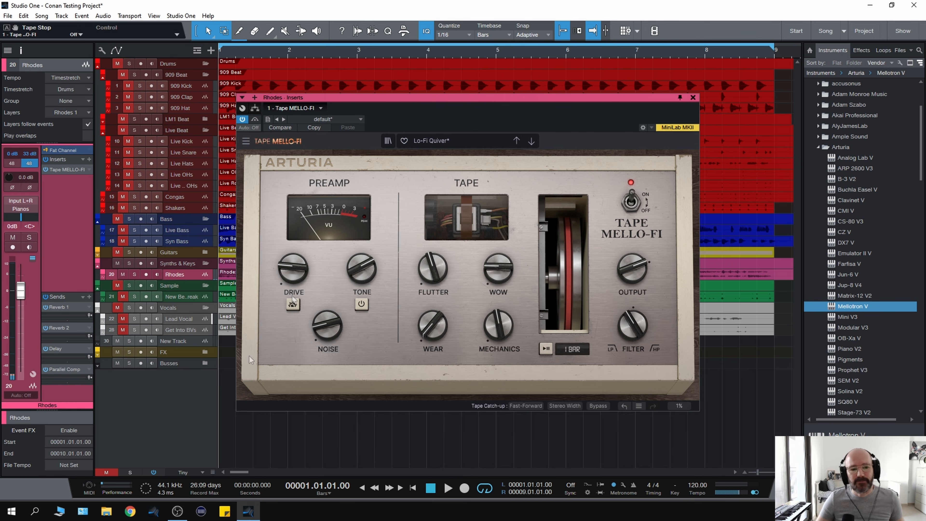
Step: During playback, raise Drive to 54.0 %, set Tone to 0.808 and turn on the switch below the Tone knob
key("space")
left_click_drag(291, 277, 290, 256)
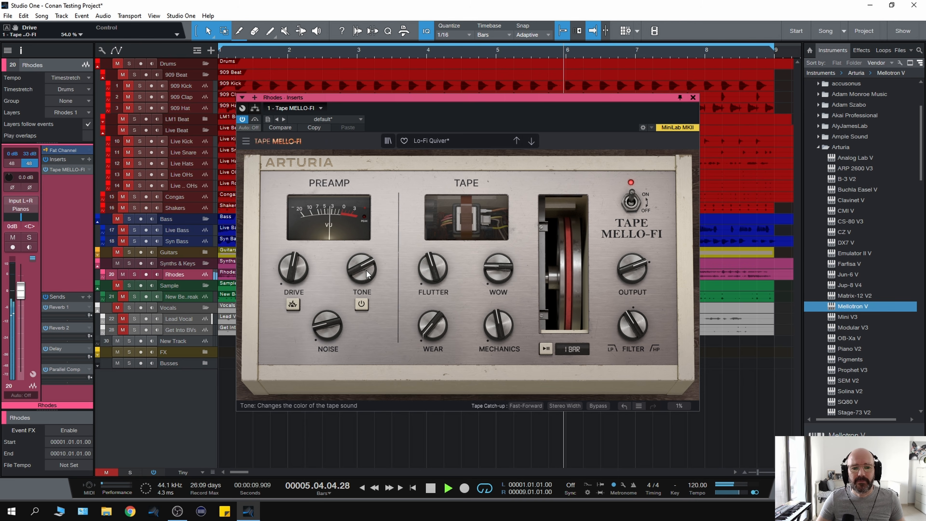
left_click_drag(366, 271, 386, 310)
left_click(362, 303)
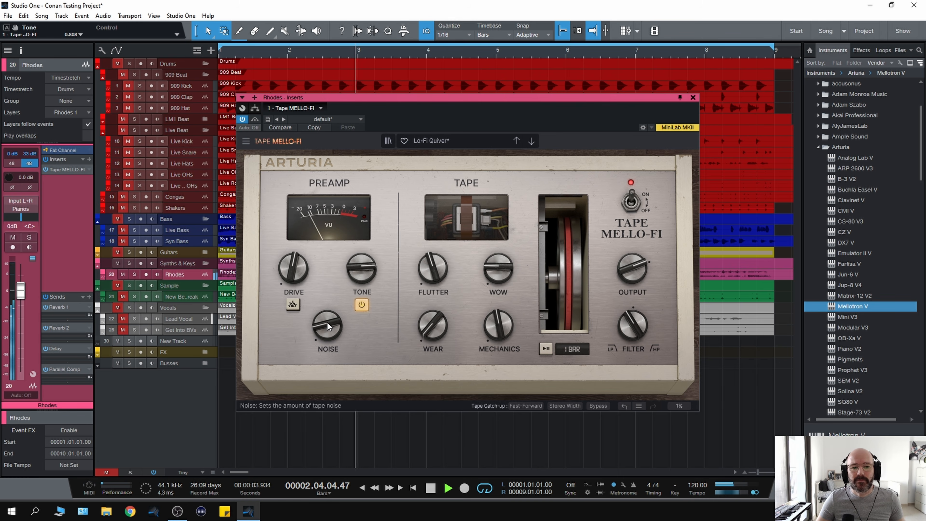
key("space")
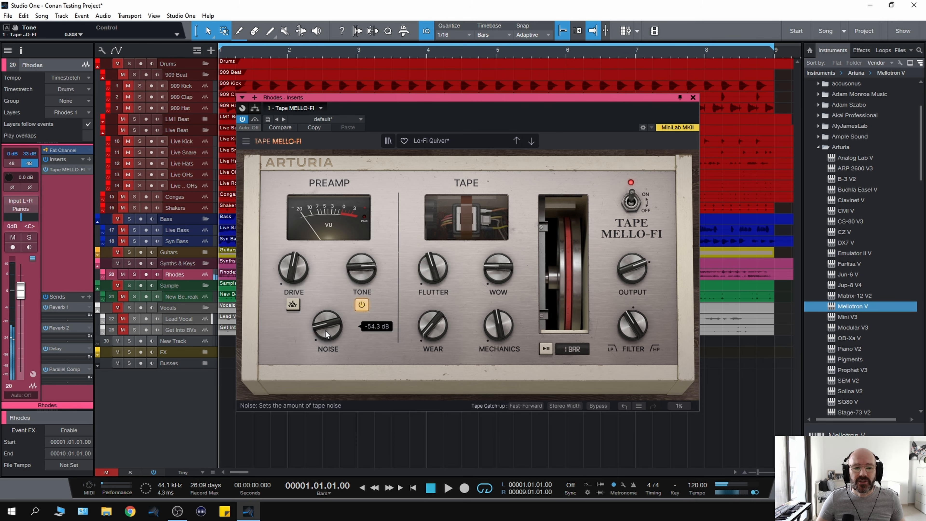
Step: Try the tape Noise at 0 dB, set it to -21.0 dB, and lower Drive to 32.4 % during playback
left_click_drag(326, 331, 325, 297)
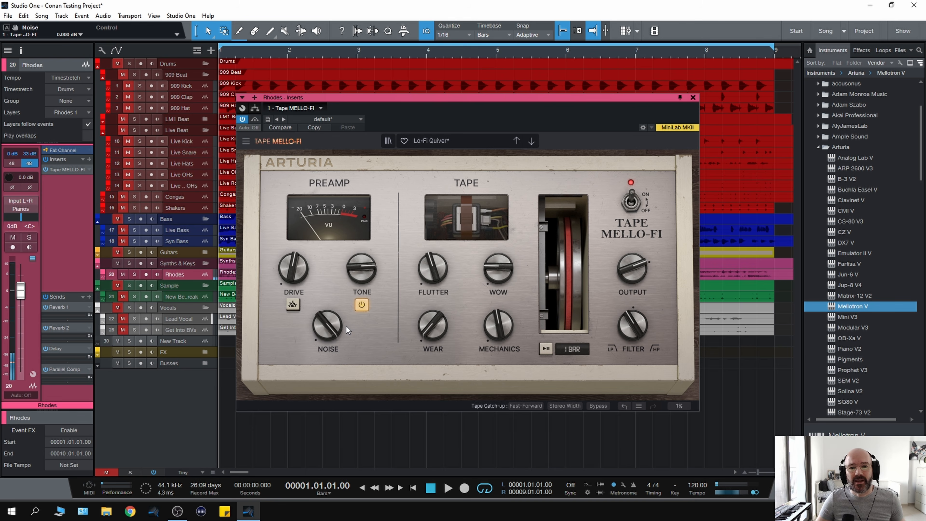
mouse_move(324, 325)
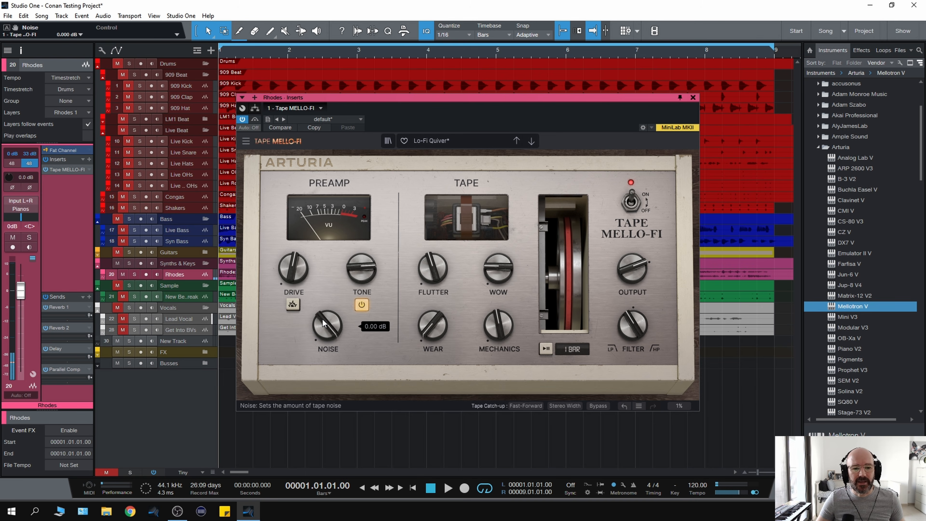
mouse_move(323, 319)
left_mouse_down()
mouse_move(323, 352)
mouse_move(323, 310)
mouse_move(326, 332)
left_mouse_up()
key("space")
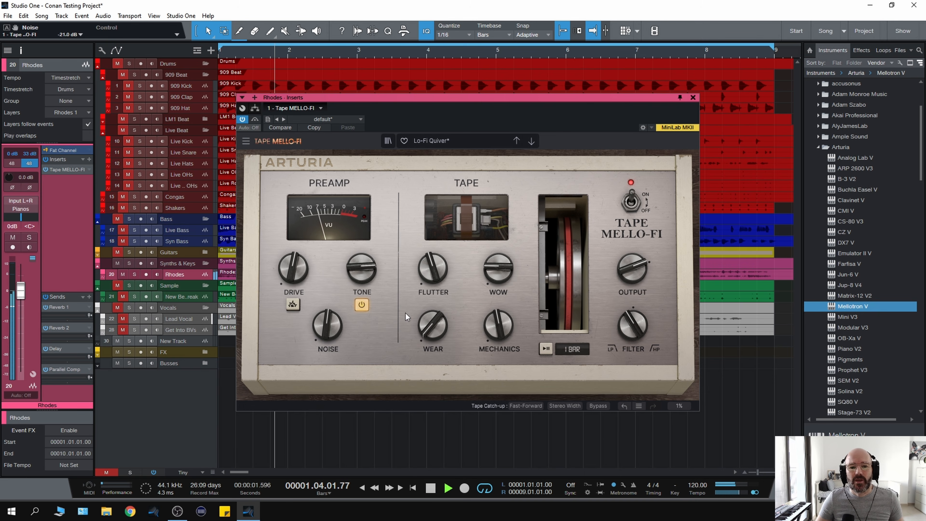
left_click_drag(305, 262, 305, 267)
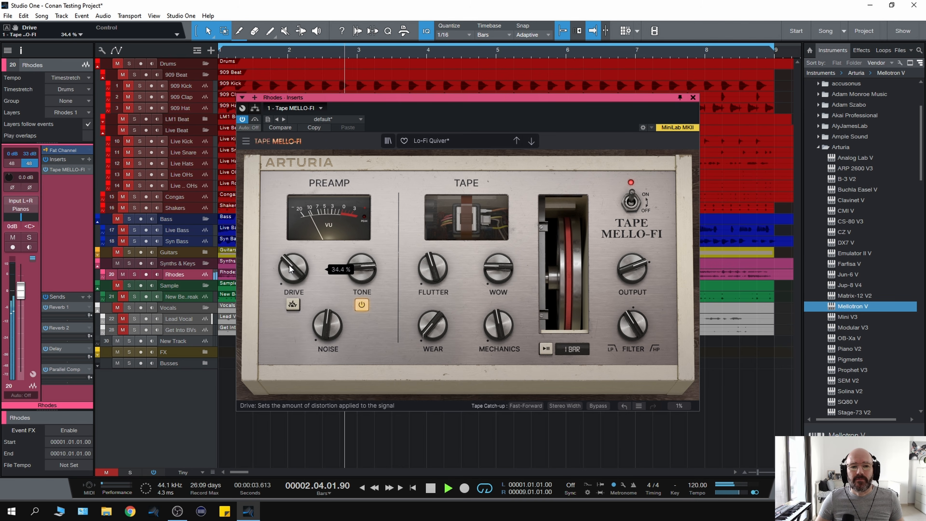
key("space")
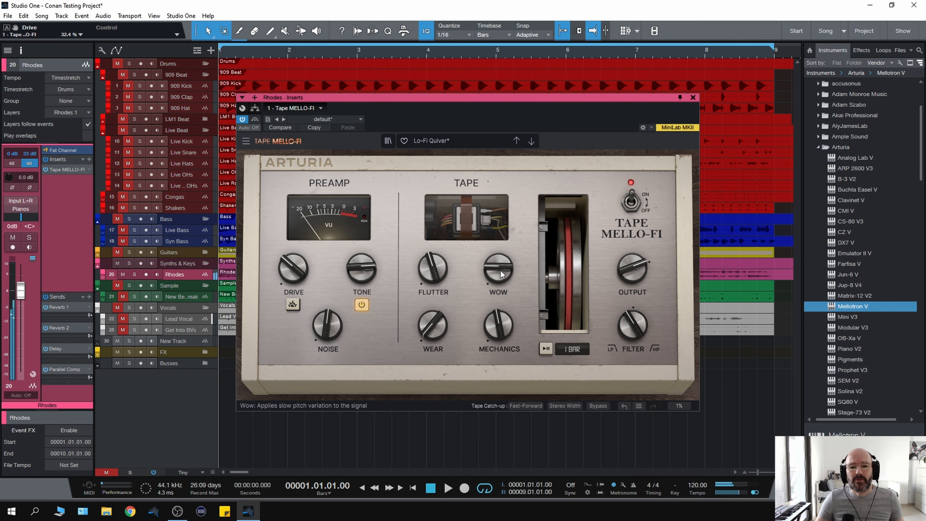
Step: Play the song while setting Wow to 55.6 % and Flutter to 64.8 %, and stop playback
key("space")
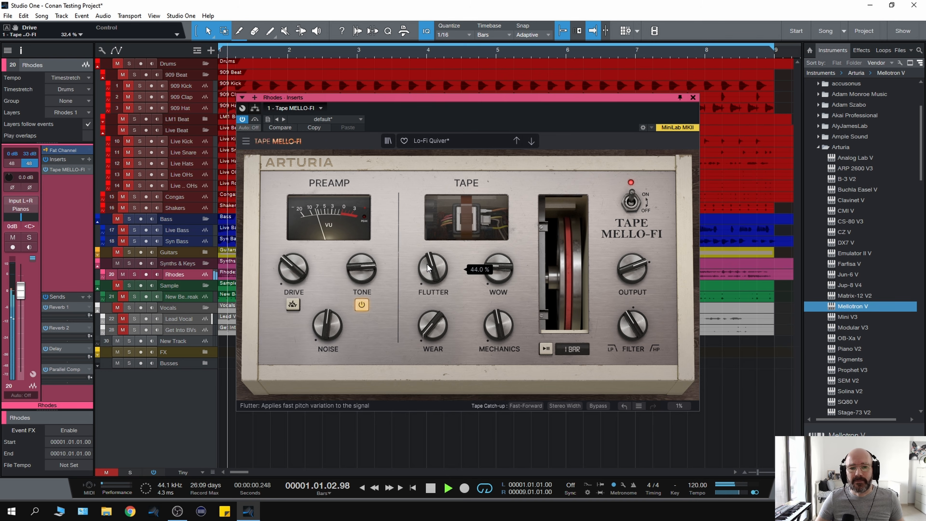
left_click_drag(427, 264, 426, 244)
mouse_move(497, 269)
left_mouse_down()
mouse_move(498, 241)
mouse_move(497, 254)
left_mouse_up()
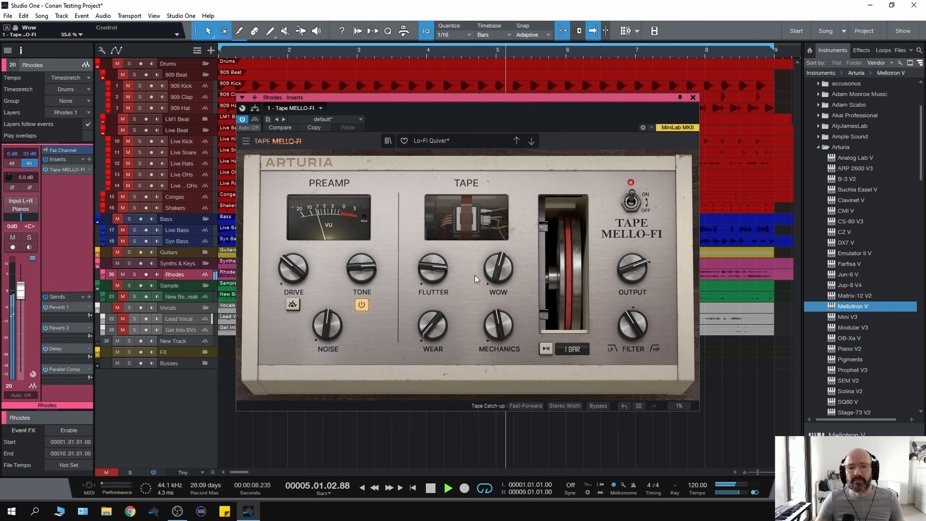
left_click_drag(437, 272, 437, 240)
key("space")
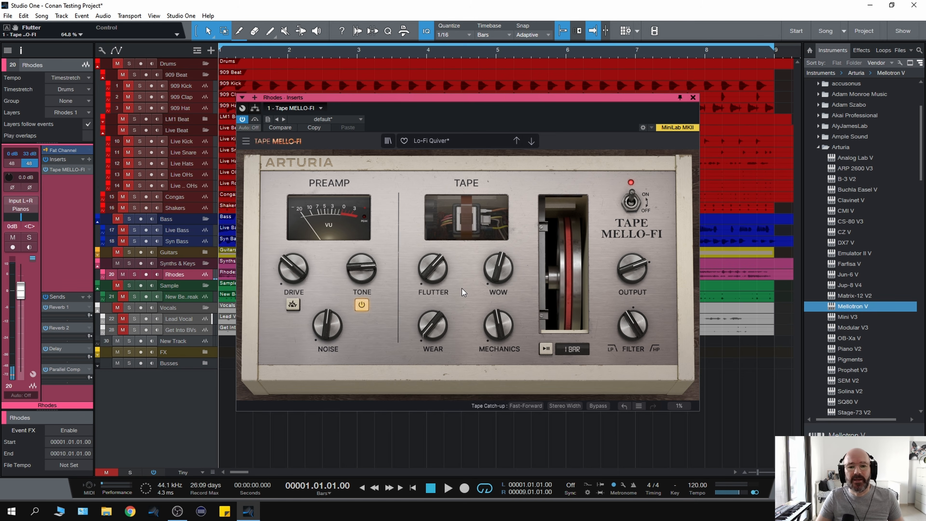
Step: Set the tape Wear to 64.4 % and audition its effect on the Rhodes
key("space")
left_click_drag(447, 338, 424, 332)
key("space")
key("space")
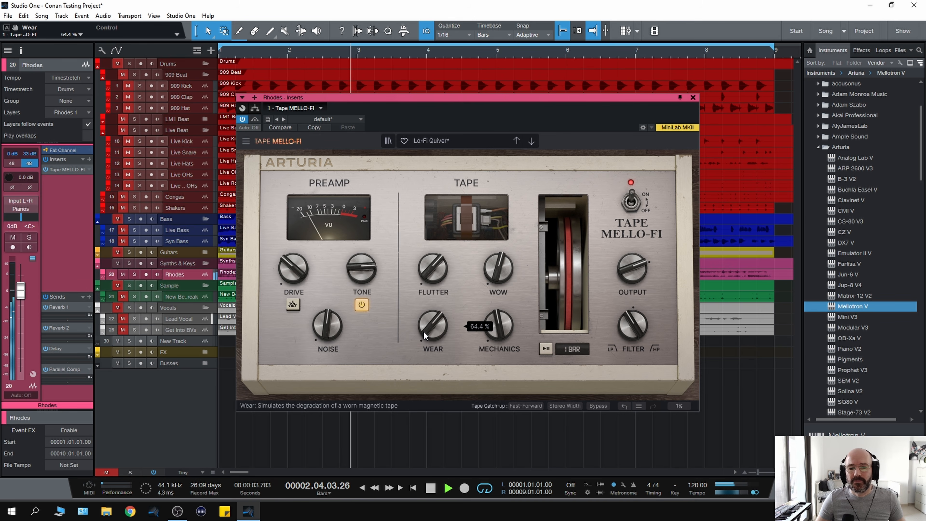
key("space")
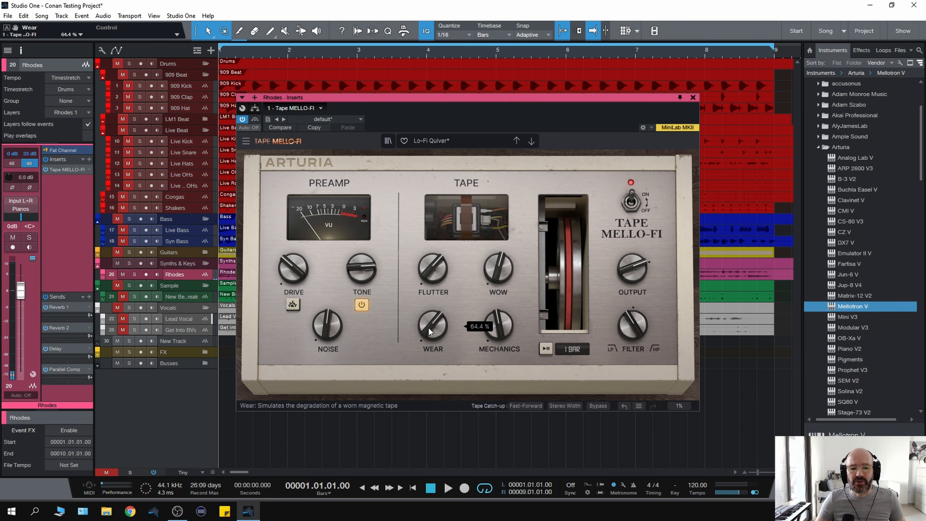
Step: Lower the tape Wear to 38.0 % and audition the Rhodes again
mouse_move(428, 328)
left_mouse_down()
mouse_move(428, 356)
mouse_move(430, 336)
left_mouse_up()
key("space")
key("space")
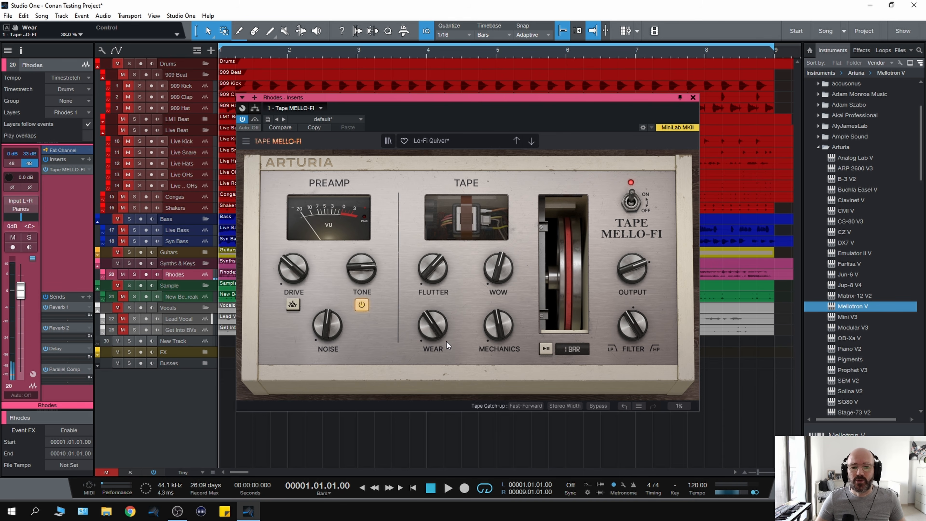
Step: Try tape Wear at 58.0 %, audition the Rhodes while reducing it to 38.8 %, and raise it to 52.4 %
left_click_drag(433, 331, 434, 305)
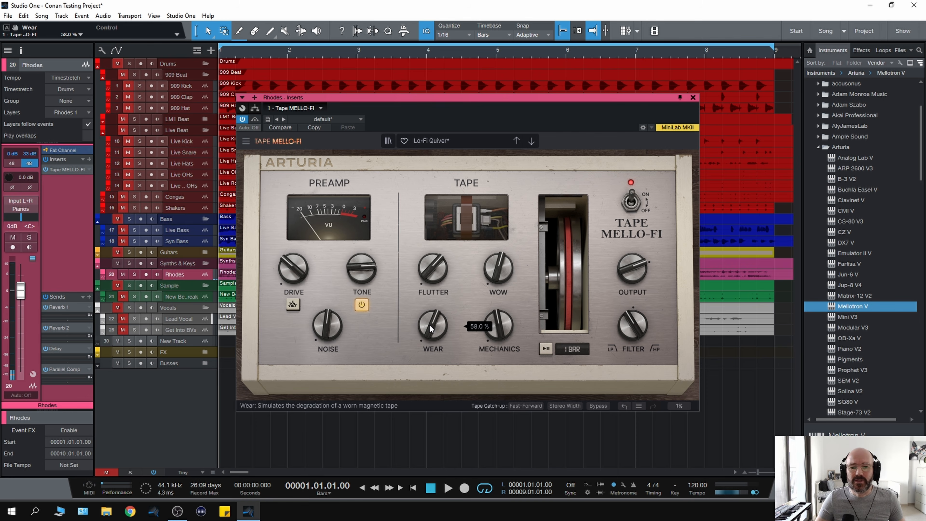
key("space")
mouse_move(432, 328)
left_mouse_down()
mouse_move(431, 372)
mouse_move(429, 323)
left_mouse_up()
key("space")
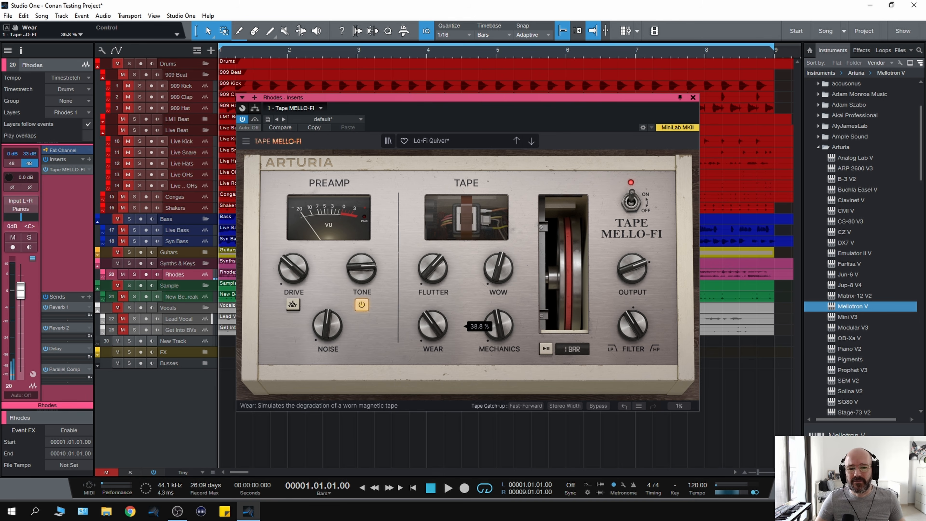
left_click_drag(429, 323, 430, 287)
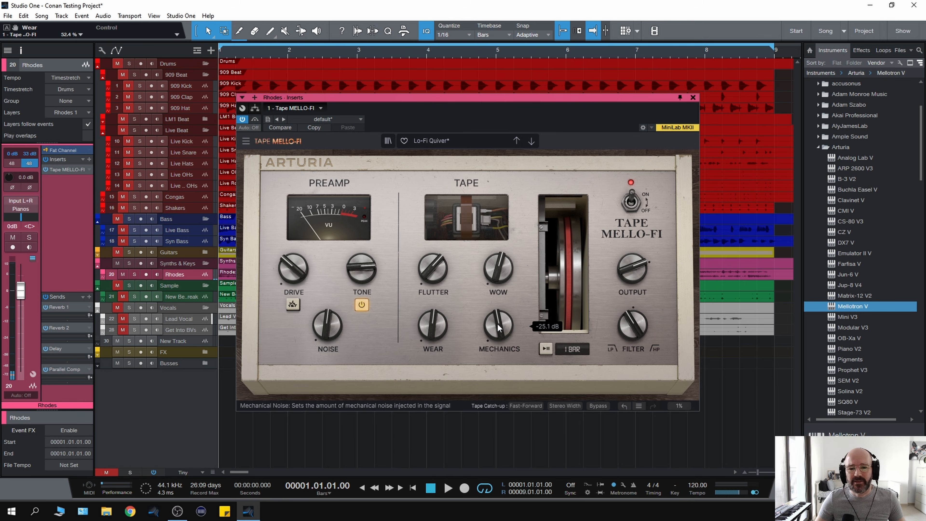
Step: During playback, try Mechanics at 0 dB, set Wear to 10.8 %, and bring Mechanics to -2.43 dB
key("space")
left_click_drag(497, 323, 497, 290)
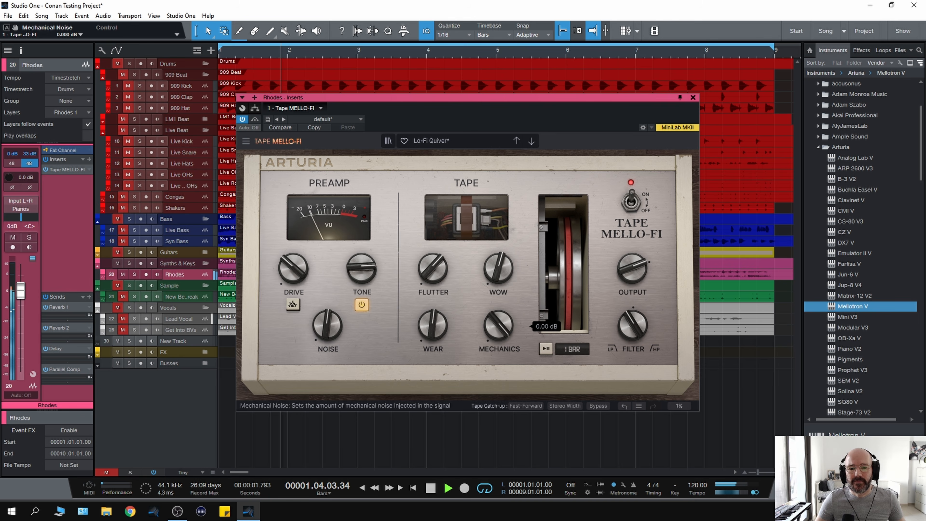
left_click_drag(439, 333, 439, 368)
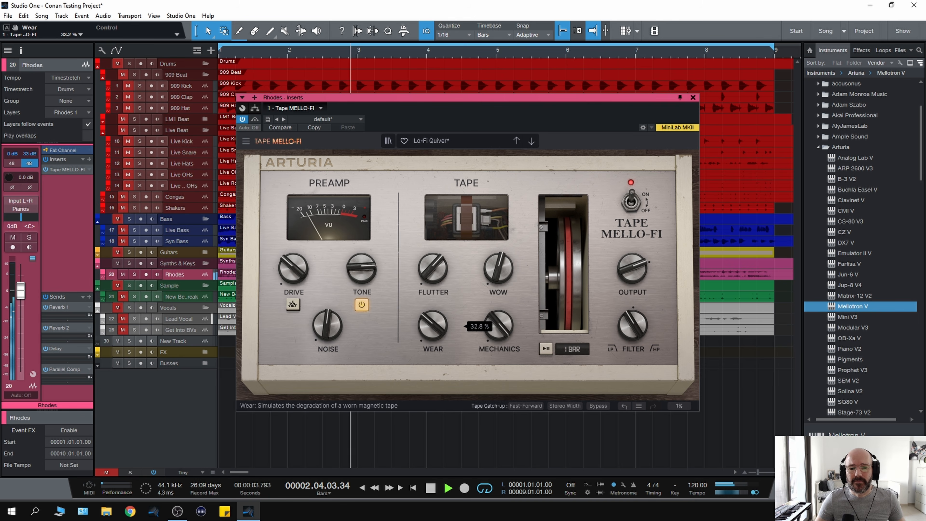
left_click_drag(441, 321, 441, 381)
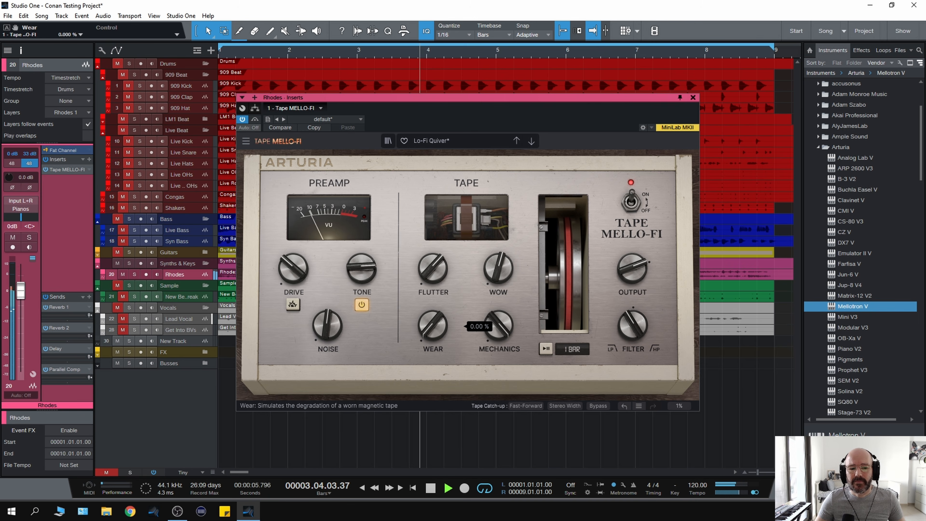
left_click_drag(433, 325, 433, 308)
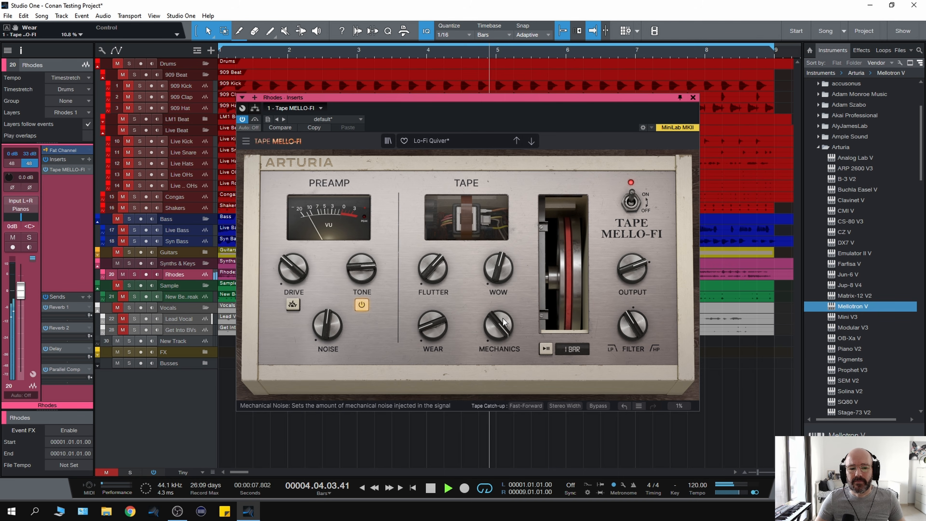
left_click_drag(501, 321, 472, 327)
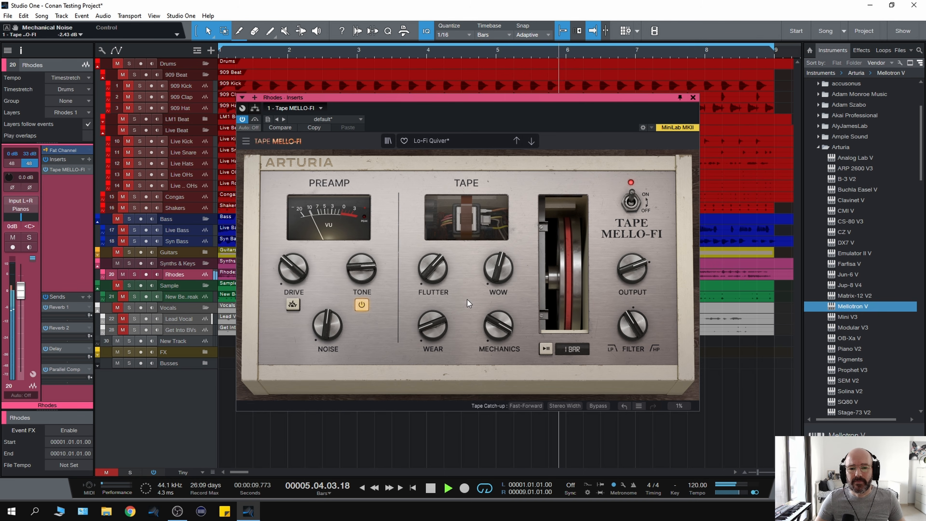
Step: Set Wow to 48.0 % and Flutter to 39.6 %, and audition the resulting Rhodes sound
left_click_drag(499, 269, 498, 286)
left_click_drag(438, 269, 438, 308)
left_click_drag(502, 269, 502, 258)
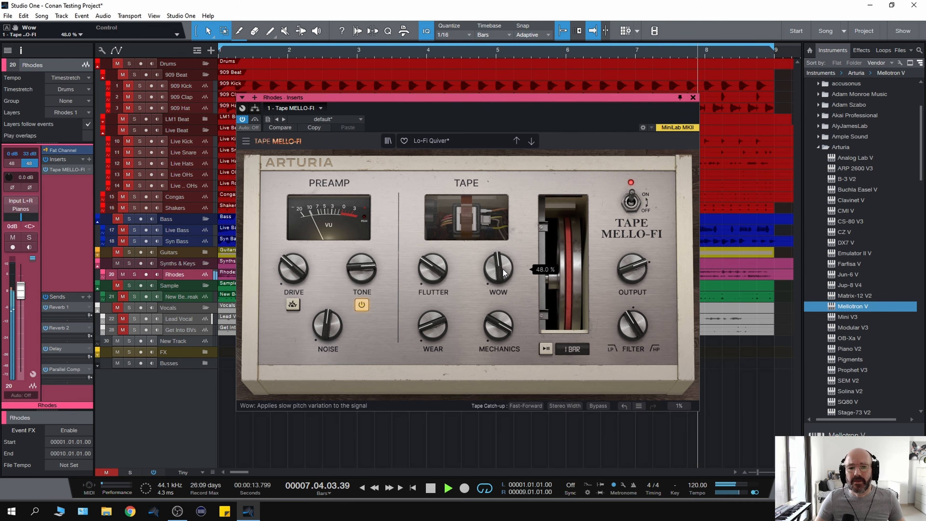
key("space")
left_click_drag(437, 268, 437, 263)
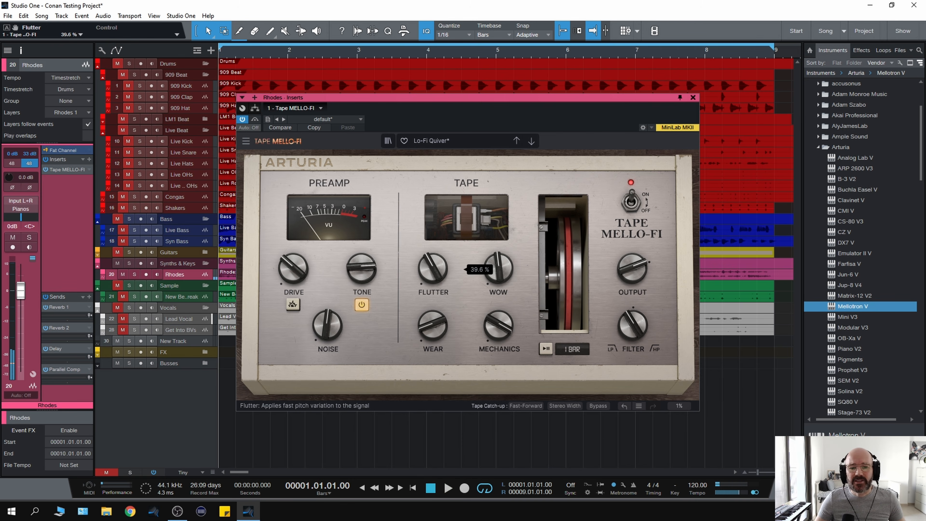
key("space")
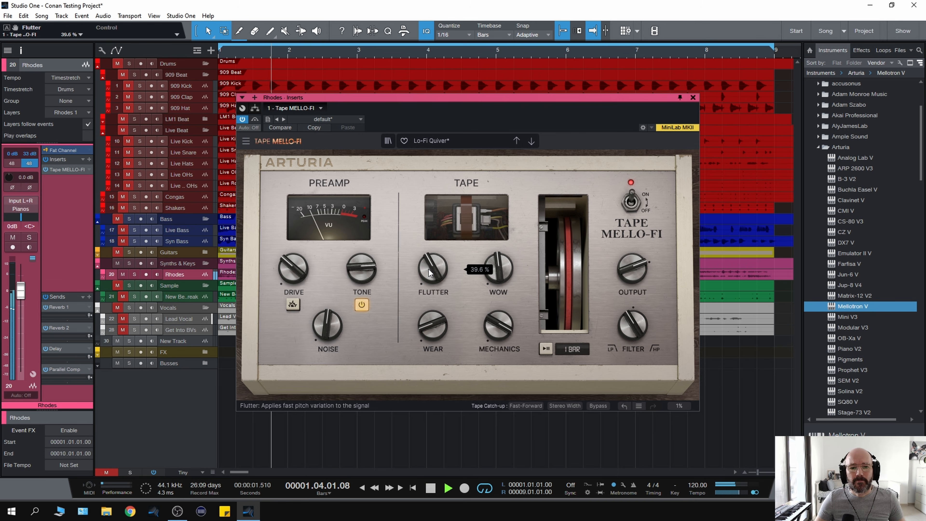
key("space")
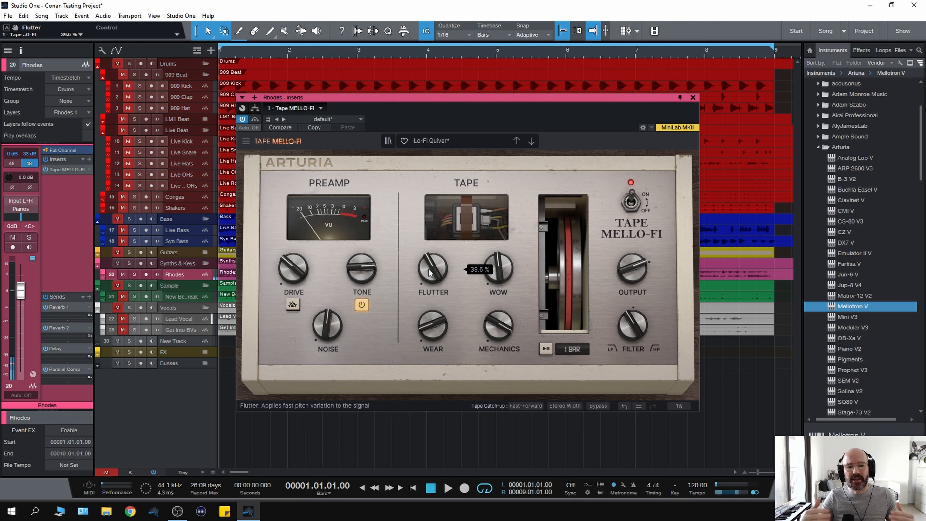
key("space")
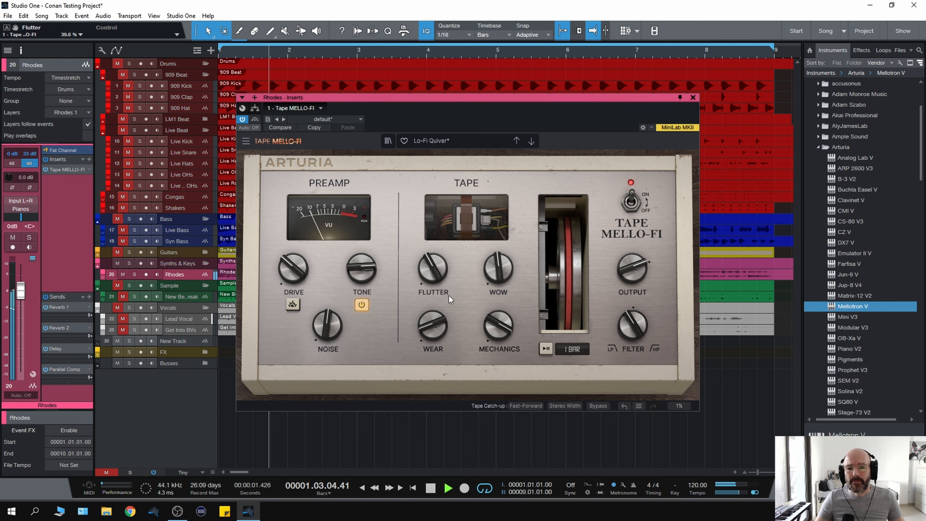
Step: Reduce the tape Flutter to 36.8 % while auditioning the Rhodes, and stop playback
left_click_drag(433, 260, 433, 263)
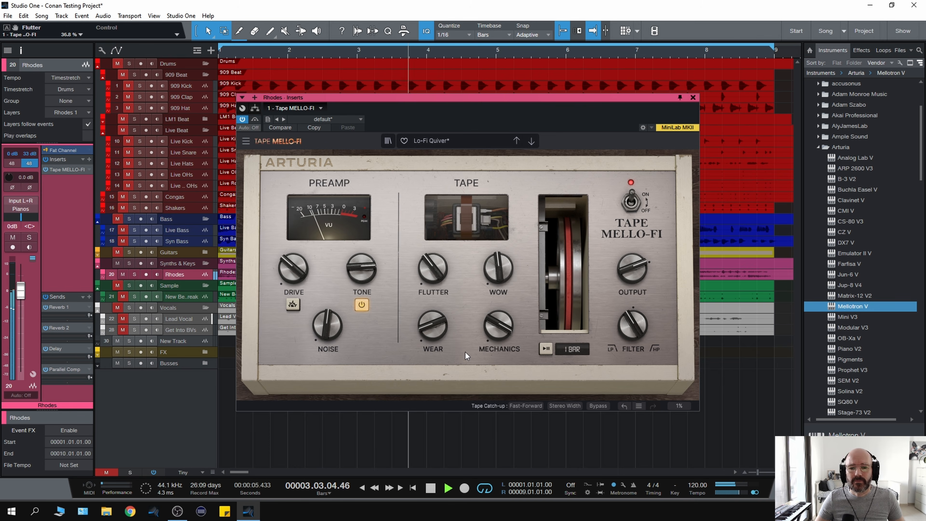
key("space")
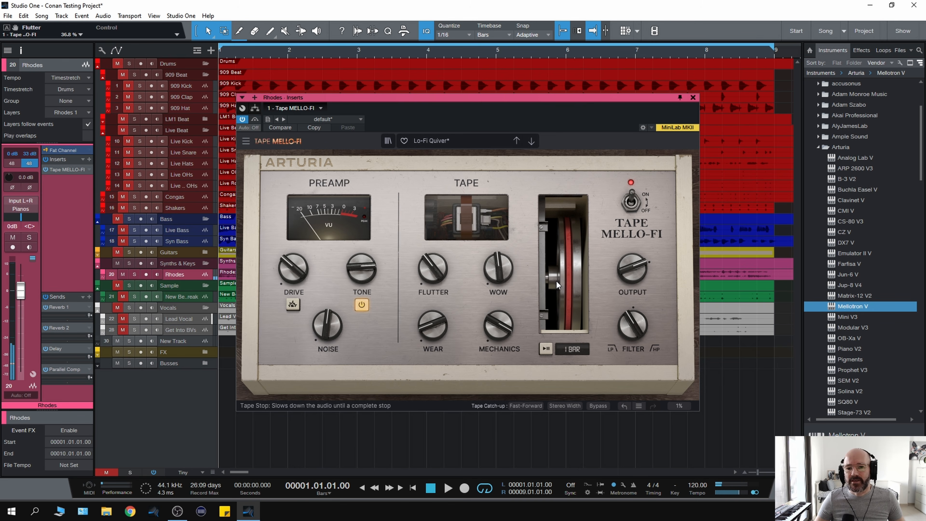
Step: Play the Rhodes track and audition the Tape Stop effect by engaging and releasing it at the 1 Bar stop speed
key("space")
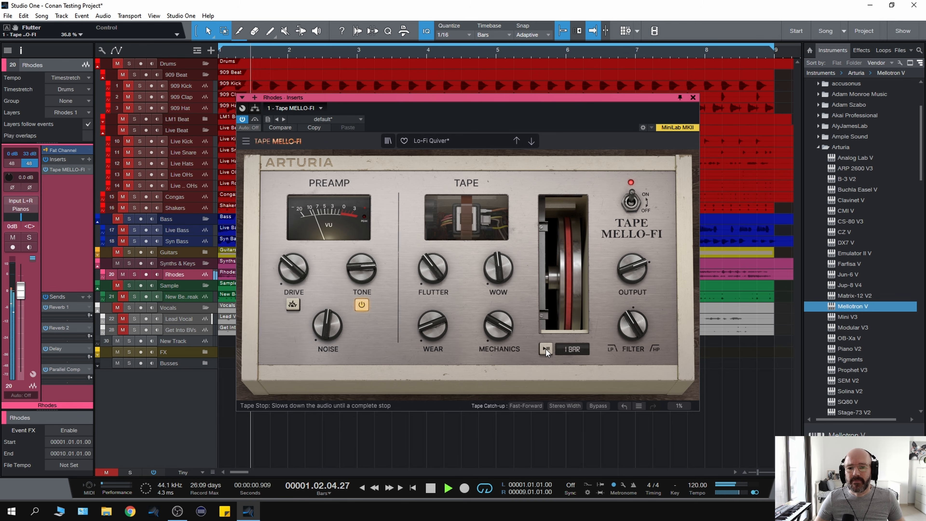
left_click(546, 349)
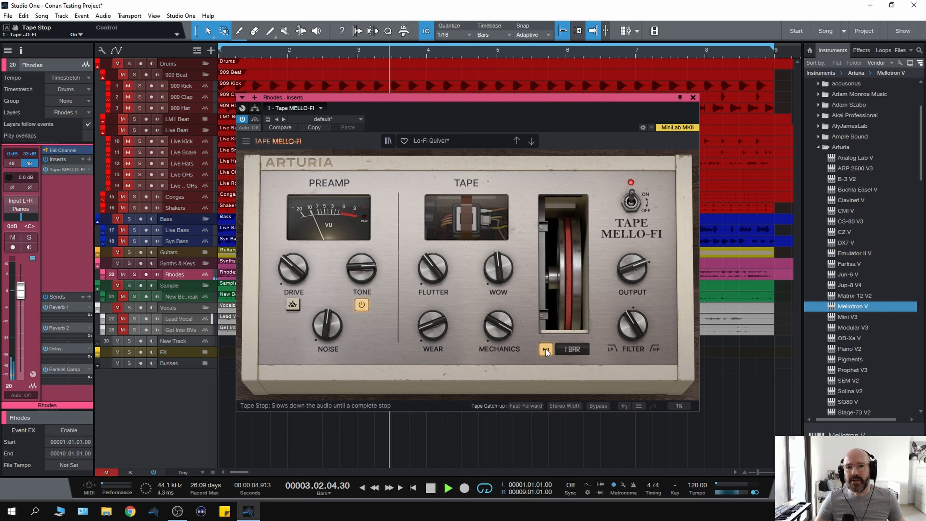
left_click(546, 349)
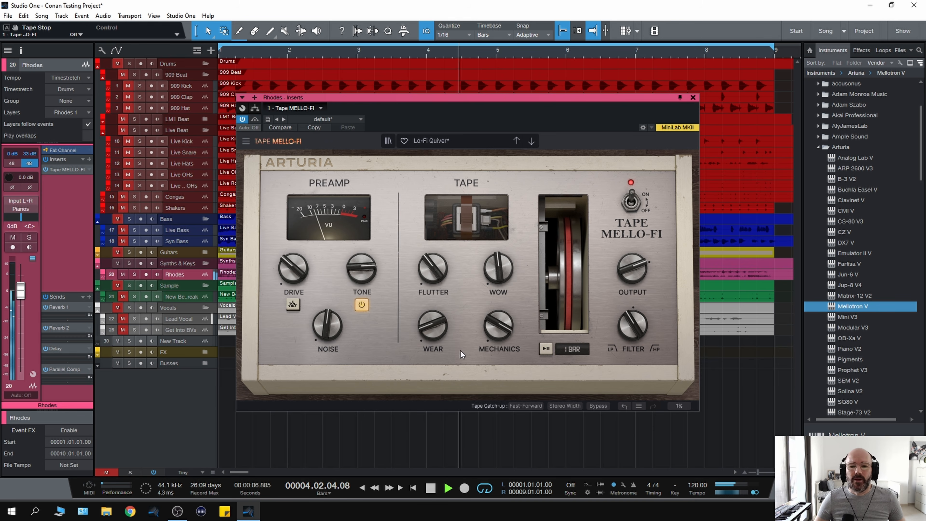
key("space")
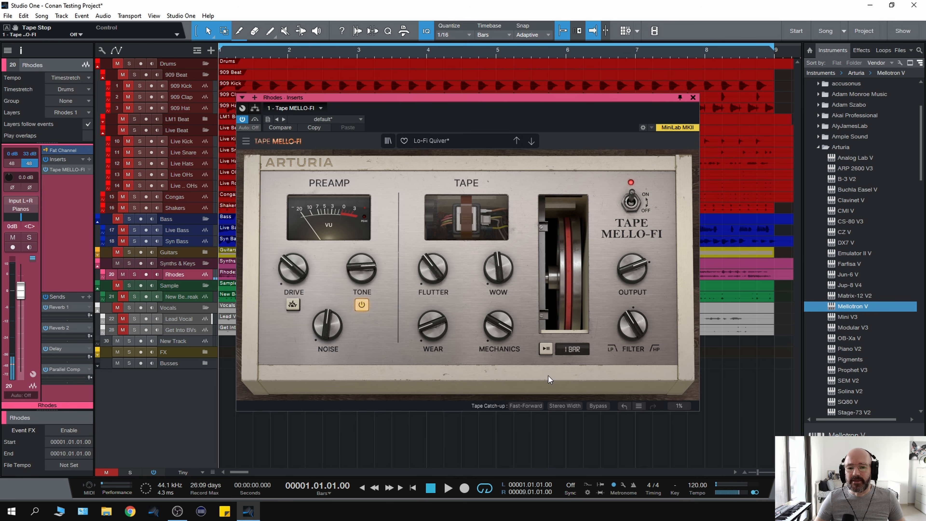
Step: Try the Instant Tape Catch-up mode and audition Tape Stop on the Rhodes with it
left_click(524, 405)
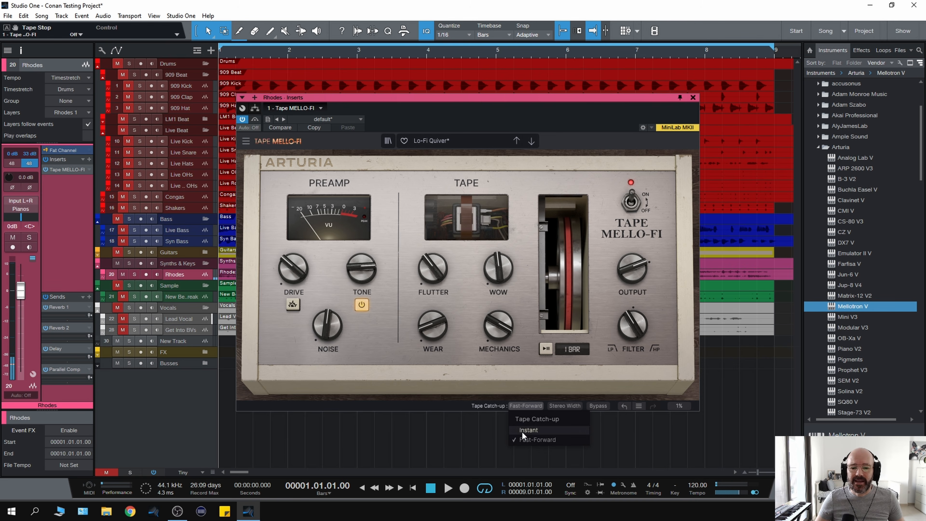
left_click(532, 429)
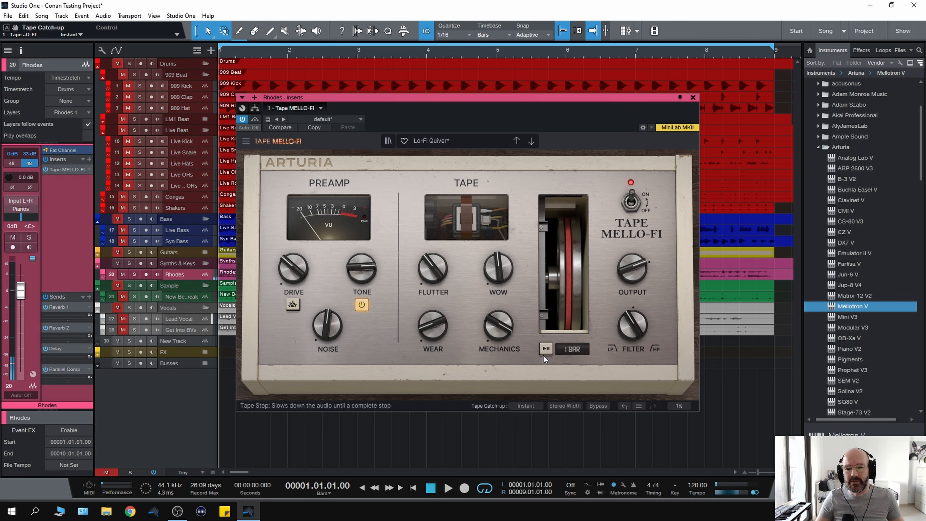
key("space")
left_click(546, 348)
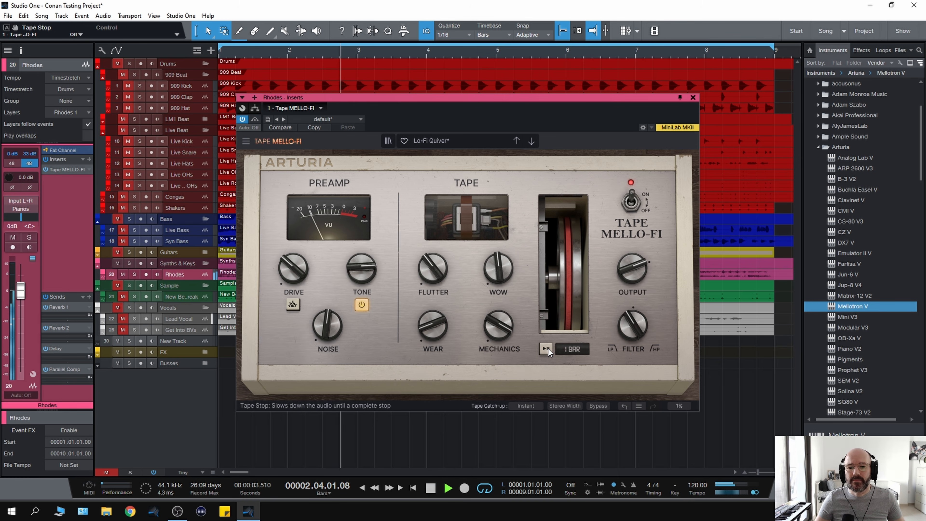
left_click(547, 348)
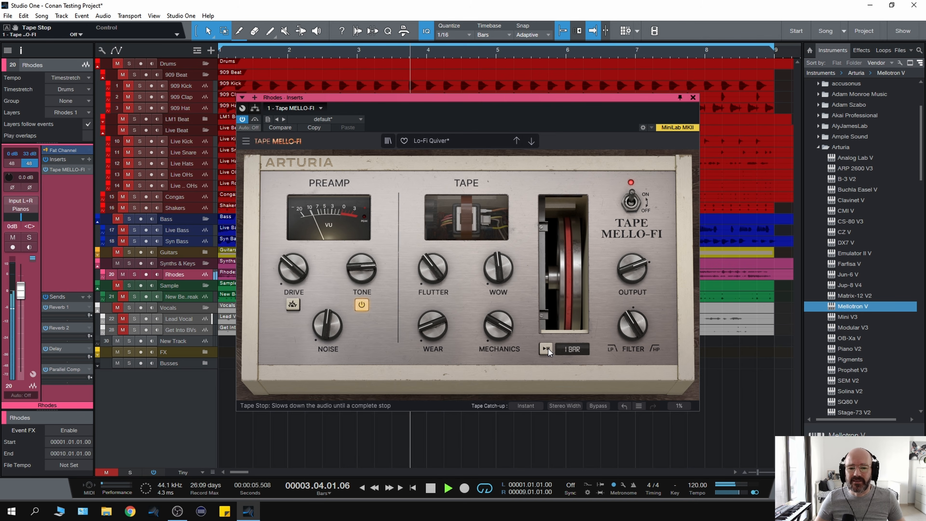
key("space")
Step: Set Tape Catch-up to Fast-Forward and audition engaging and releasing Tape Stop on the Rhodes
left_click(526, 402)
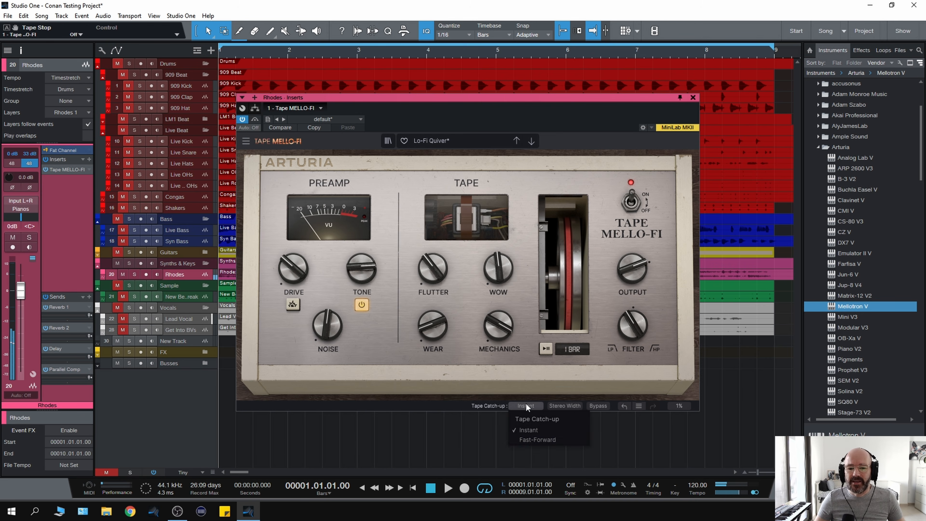
left_click(538, 439)
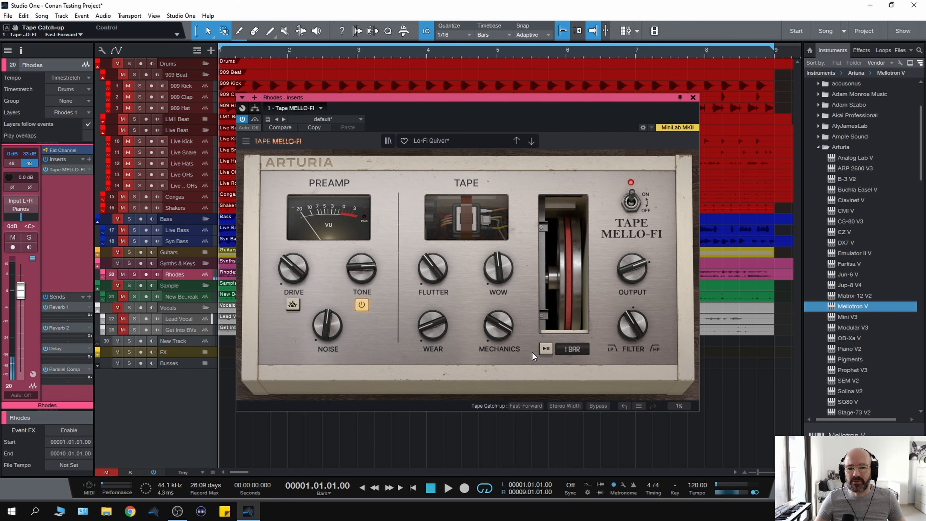
key("space")
left_click(549, 348)
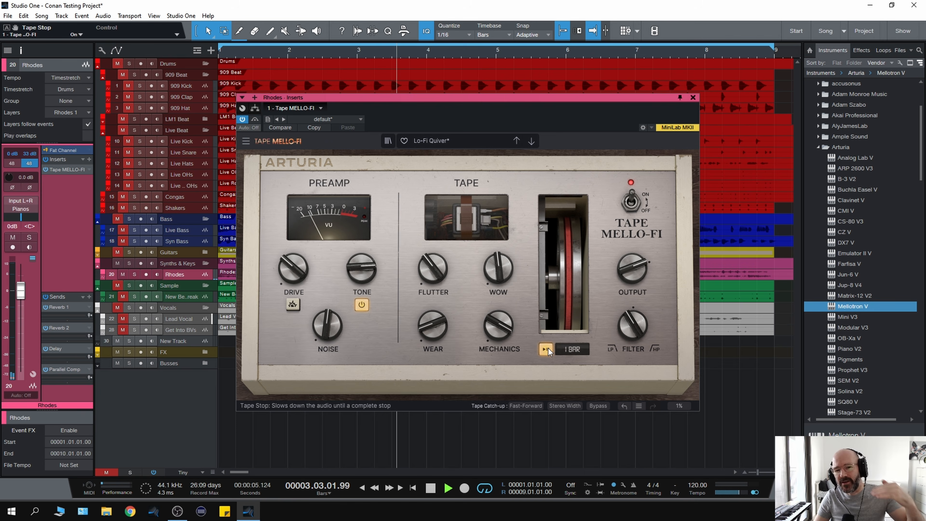
left_click(546, 349)
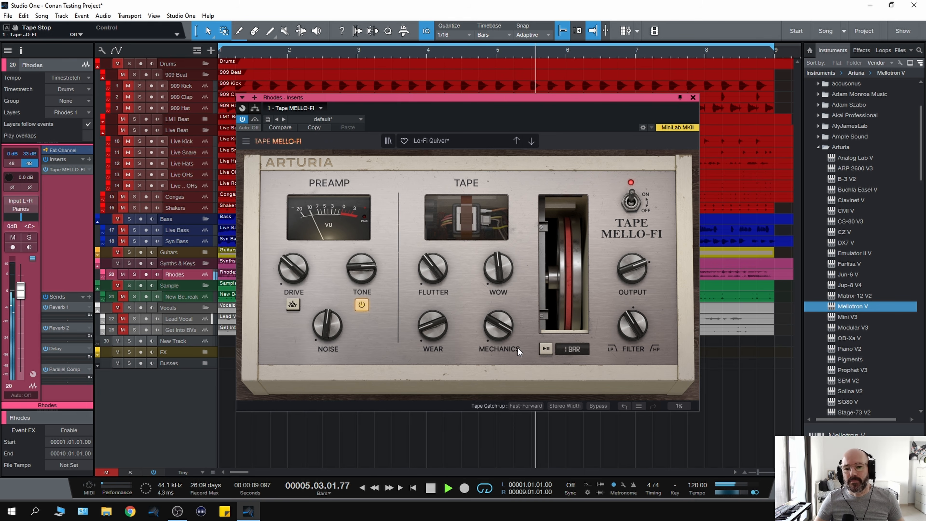
key("space")
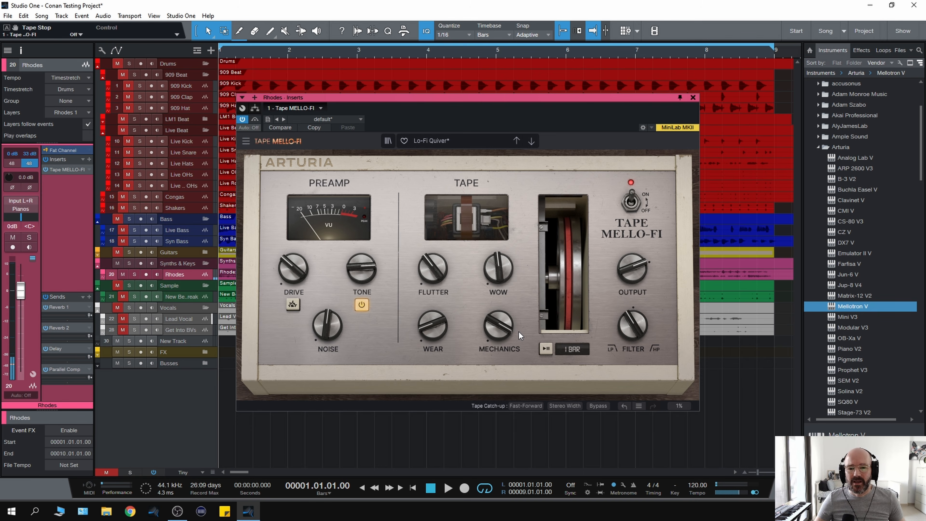
Step: Try a Tape Stop speed of 1/4 Bar and audition the effect on the Rhodes
mouse_move(501, 333)
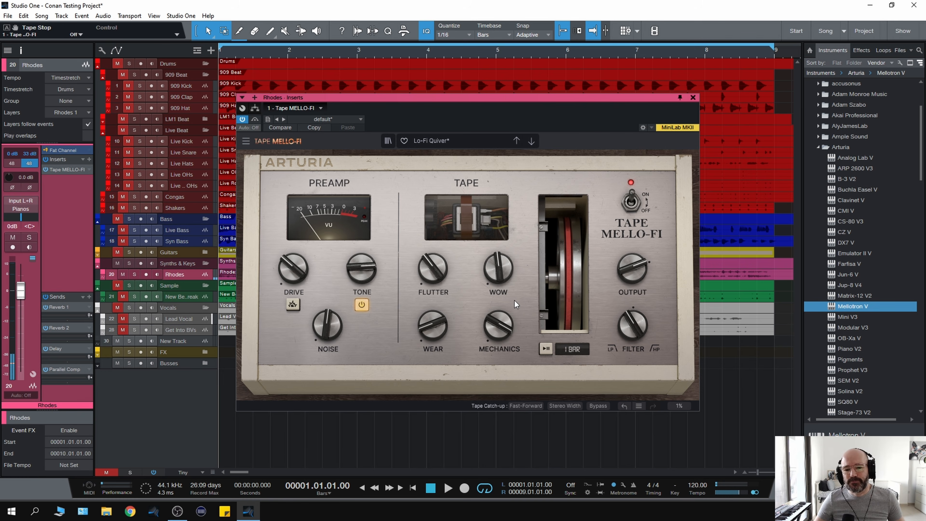
key("space")
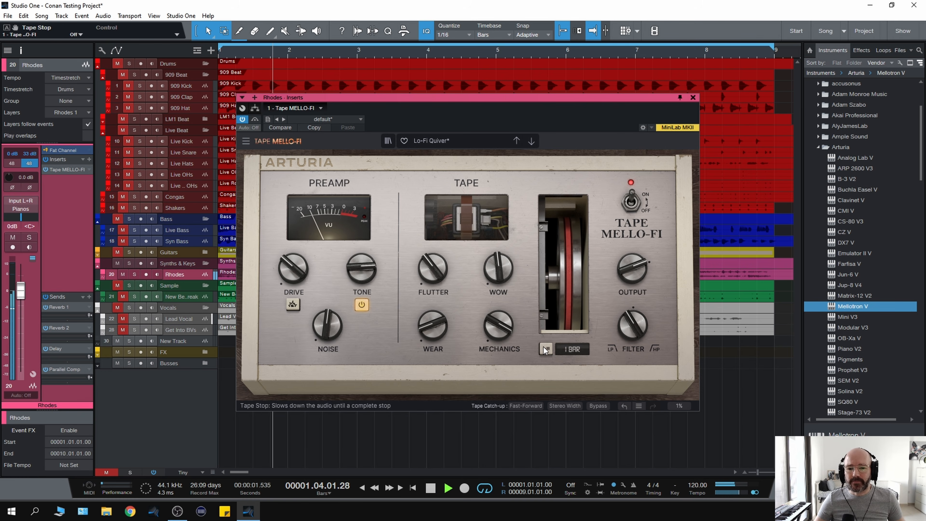
left_click(570, 348)
left_click(595, 425)
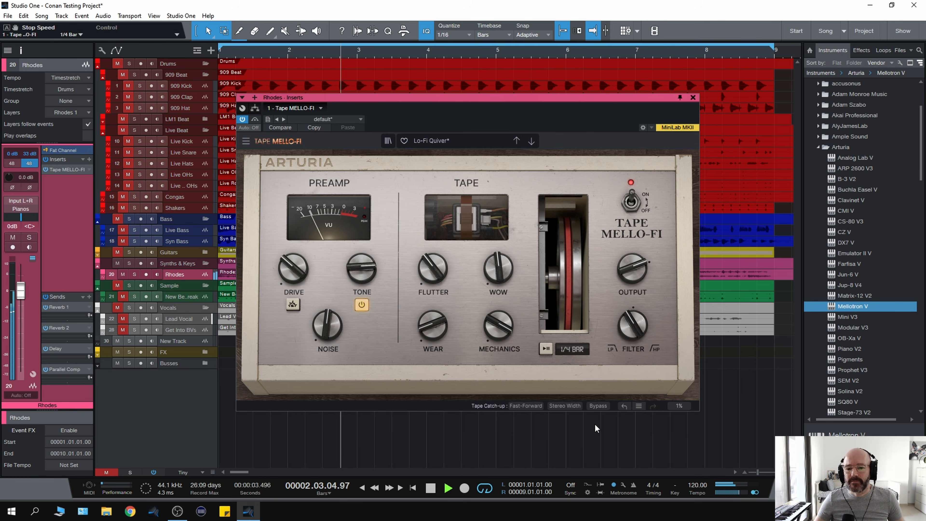
key("space")
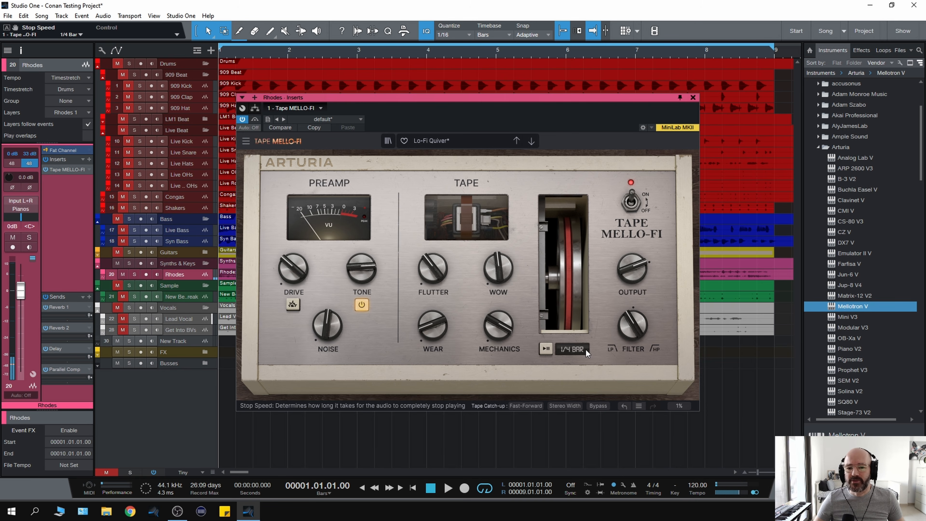
key("space")
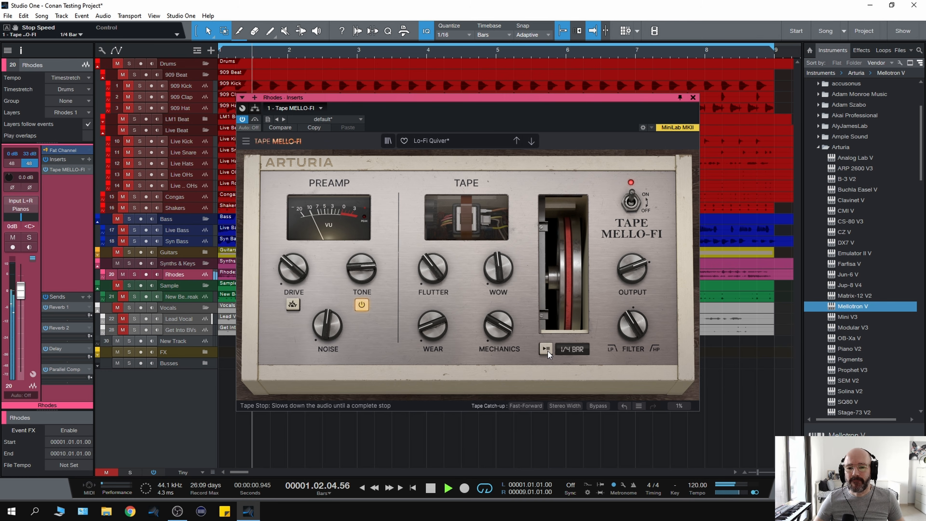
left_click(548, 351)
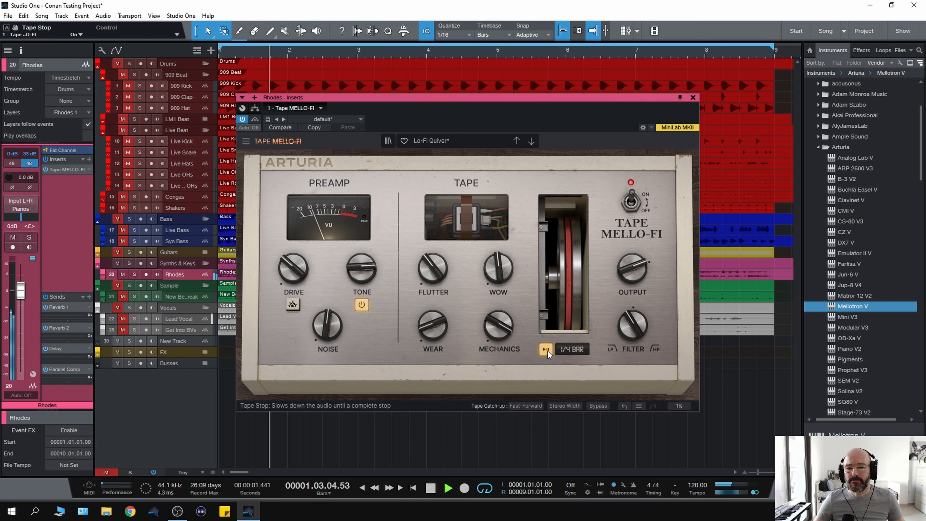
key("space")
Step: Set the Tape Stop speed to 8 Bar, audition the slowdown on the Rhodes, and release Tape Stop
left_click(575, 350)
left_click(580, 375)
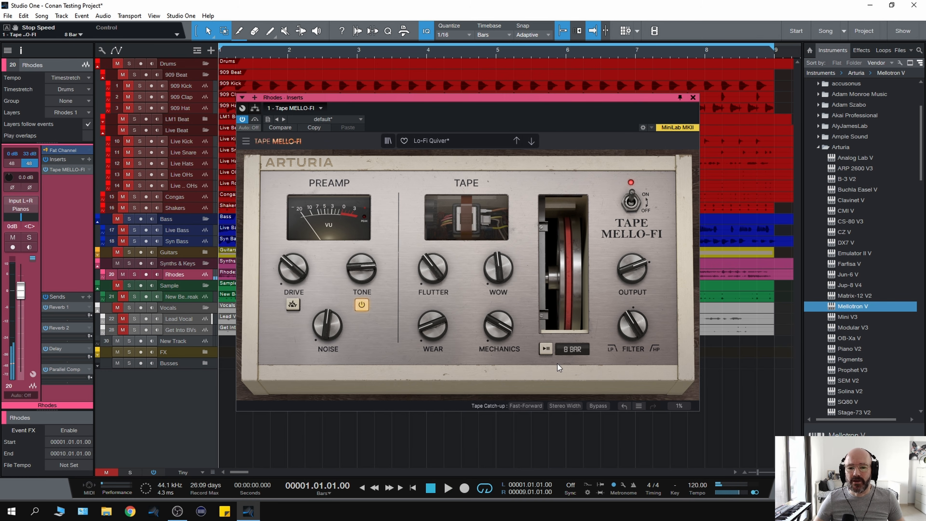
key("space")
left_click(546, 350)
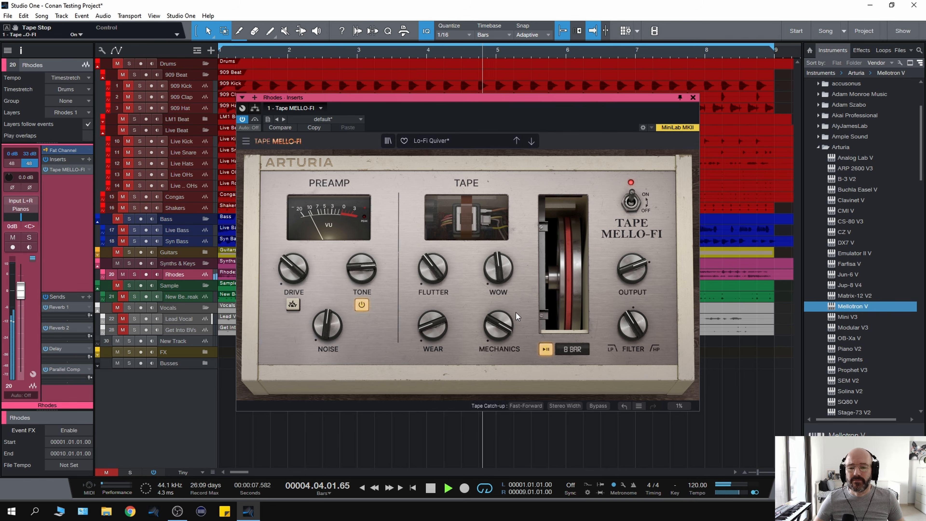
key("space")
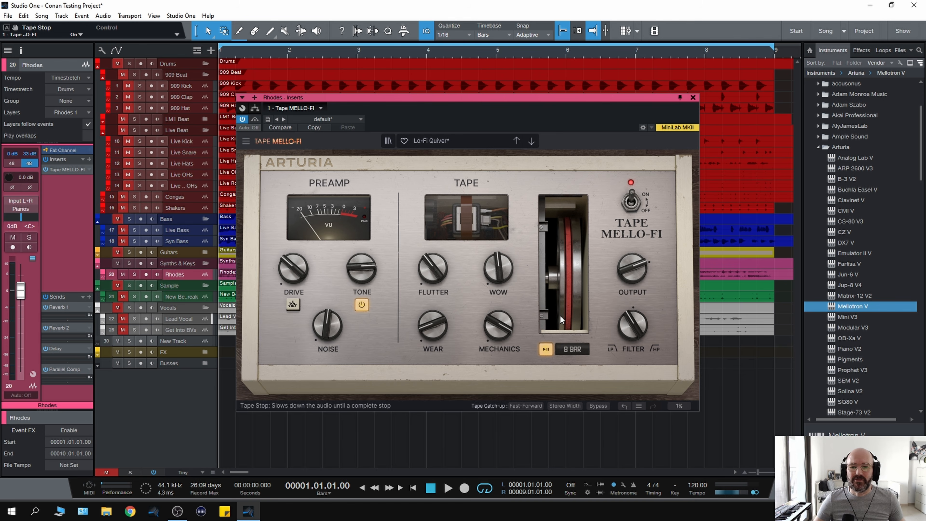
left_click(544, 352)
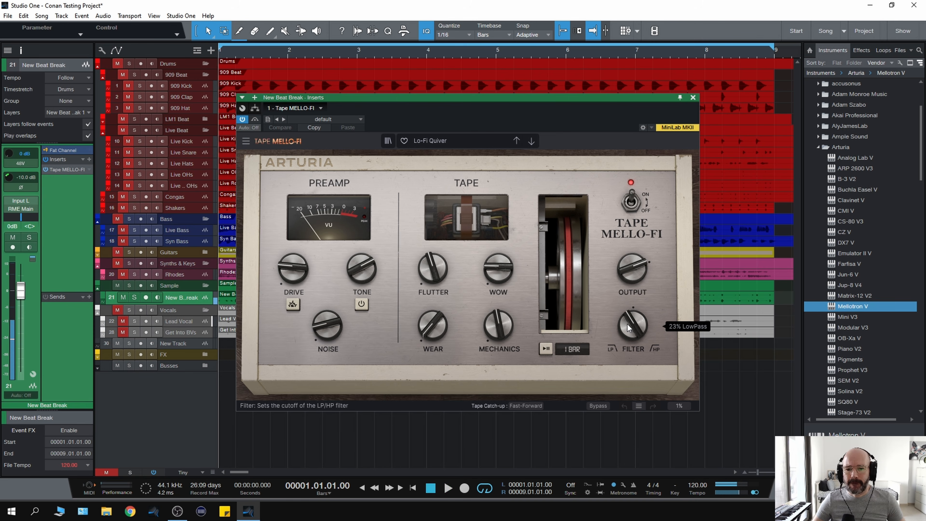
Step: On the New Beat Break track's Tape MELLO-FI, set Filter to 0.000 and Drive to 59.6 % during playback
left_click_drag(626, 325, 627, 318)
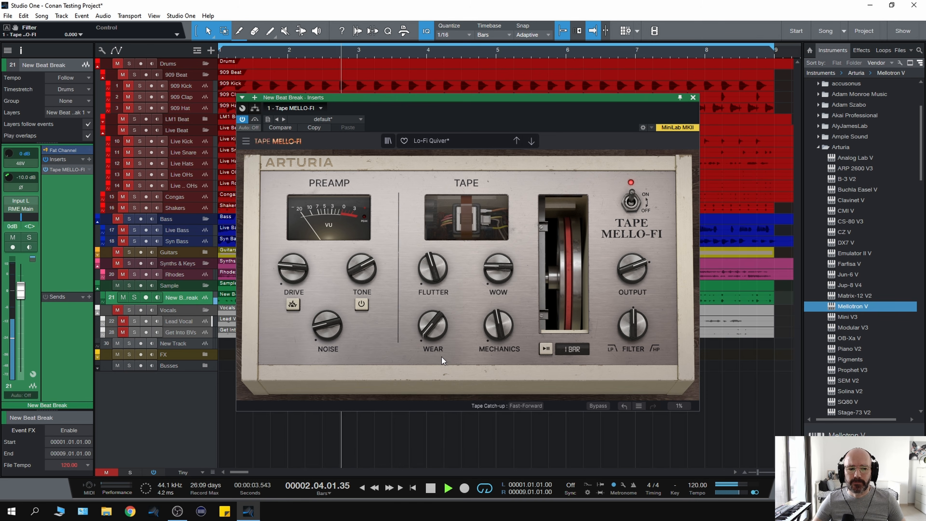
left_click_drag(293, 270, 293, 255)
key("space")
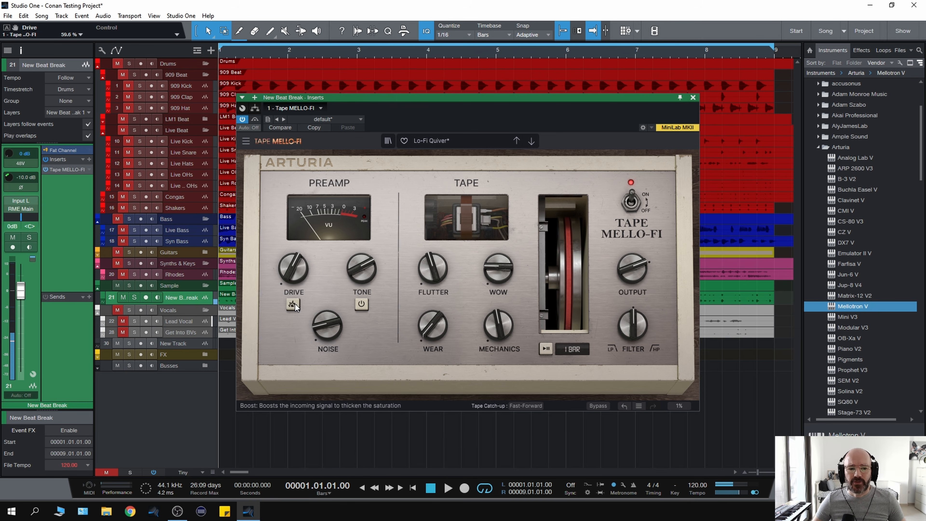
Step: Enable the preamp Boost on the drum break and raise Drive to 72.4 % while auditioning it
left_click(296, 306)
key("space")
left_click_drag(296, 278, 295, 269)
key("space")
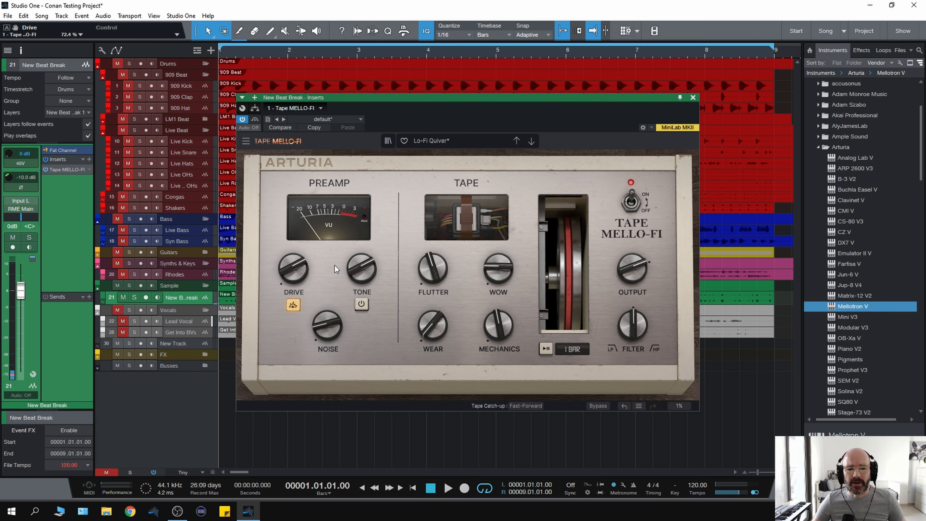
Step: During playback, enable the tone circuit, lower the Tone on the drum break, and disable the circuit again
key("space")
left_click(361, 305)
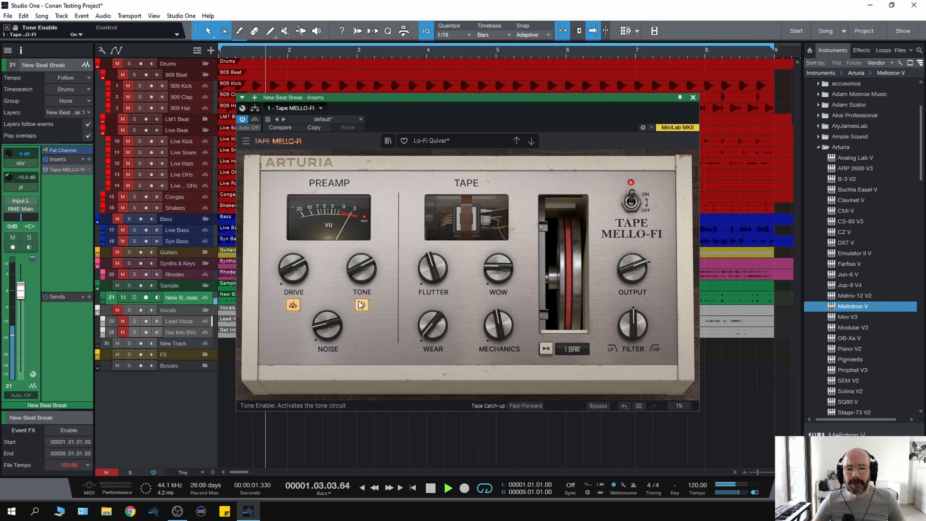
left_click_drag(357, 270, 357, 288)
left_click(364, 304)
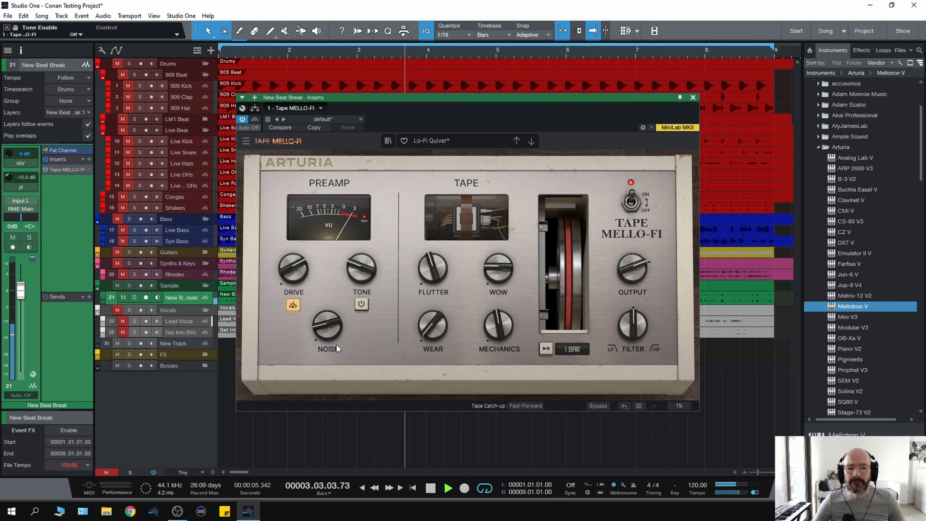
Step: Try the preamp Noise at -36.3 dB on the playing drum break and reduce it to -41.6 dB
mouse_move(329, 326)
left_mouse_down()
mouse_move(330, 307)
mouse_move(329, 317)
left_mouse_up()
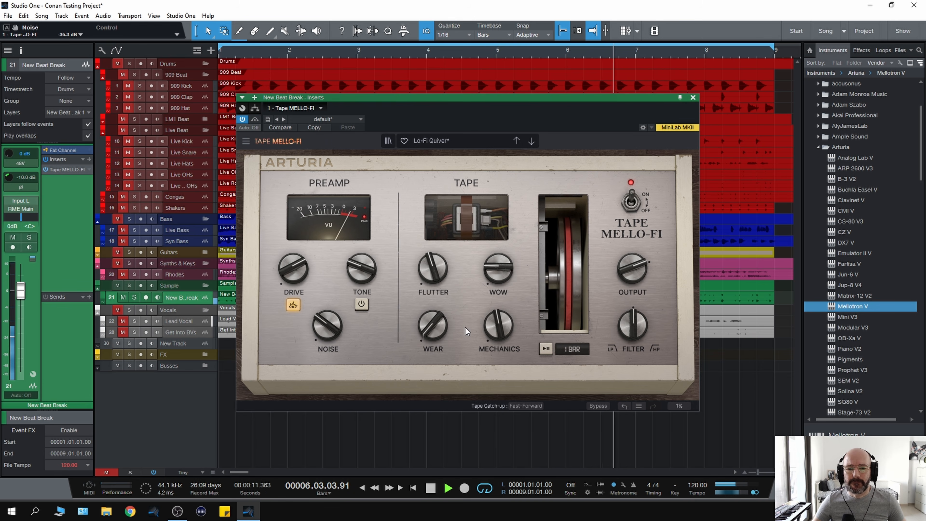
left_click_drag(327, 323, 327, 334)
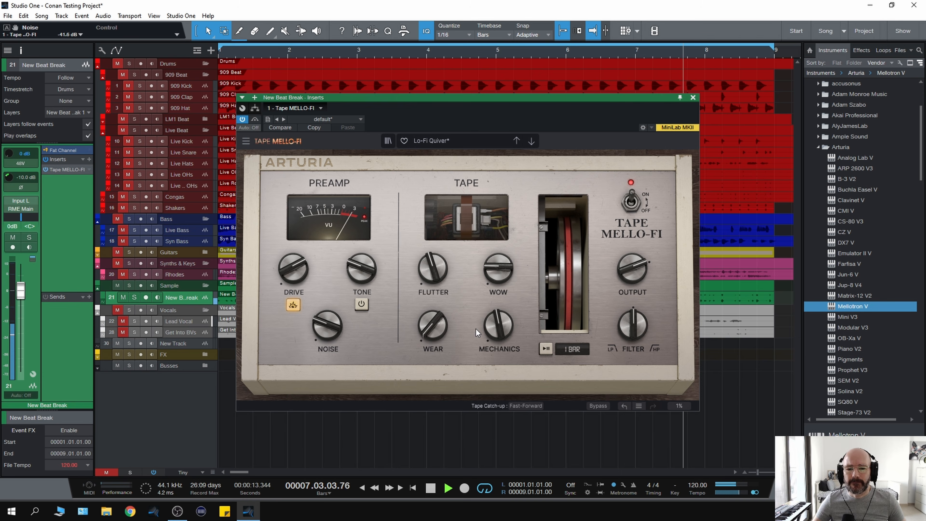
key("space")
Step: Raise Mechanics to -8.89 dB, play the drum break, and bring Mechanics up to -7.03 dB
left_click_drag(500, 330, 499, 306)
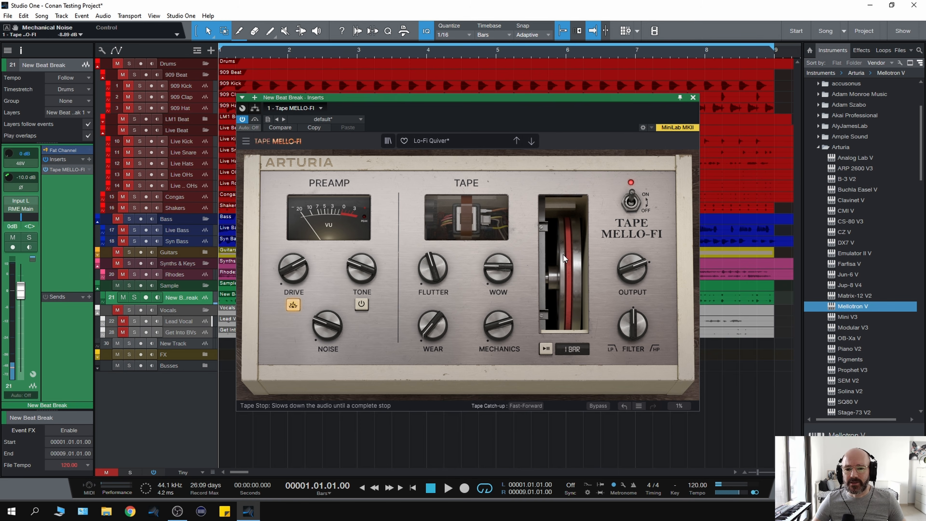
key("space")
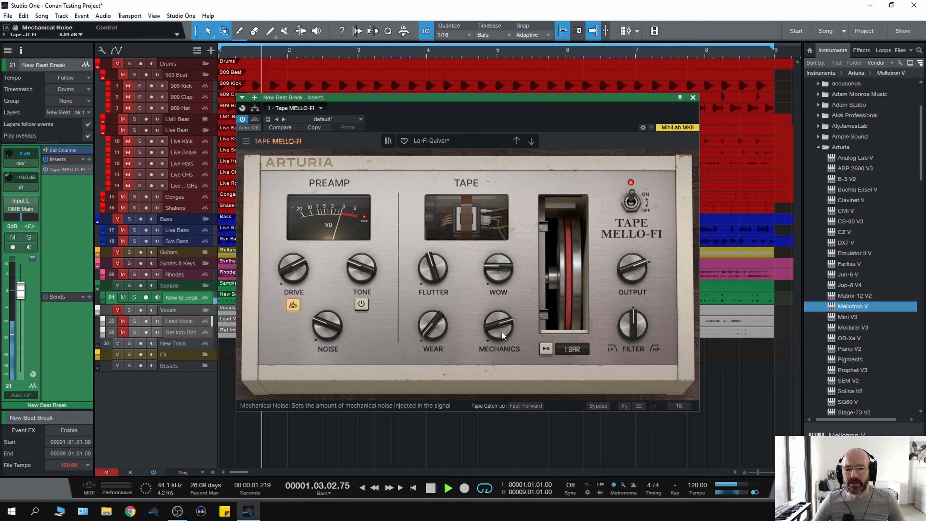
mouse_move(502, 331)
left_mouse_down()
mouse_move(502, 340)
mouse_move(502, 324)
left_mouse_up()
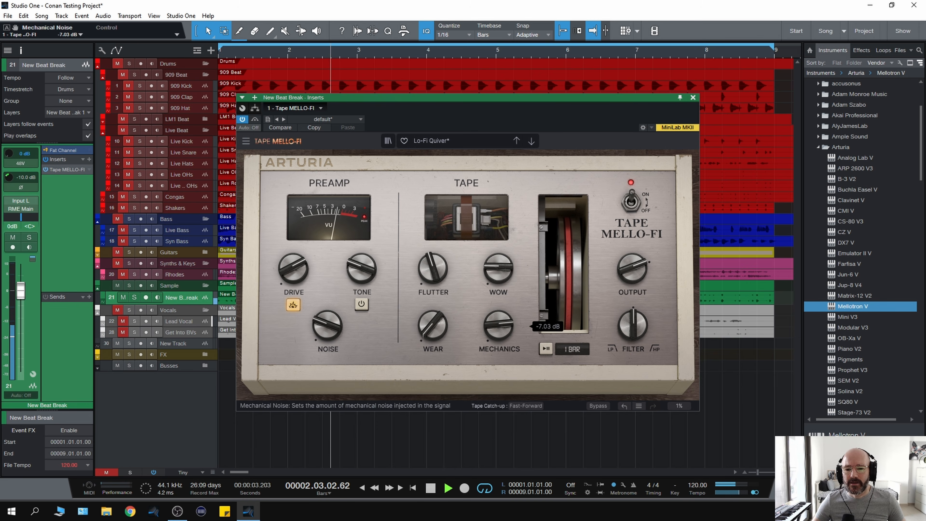
Step: Stop the drum break, audition the Stereo Guitar track through its Tape MELLO-FI insert, and set the Filter to 0.087
key("space")
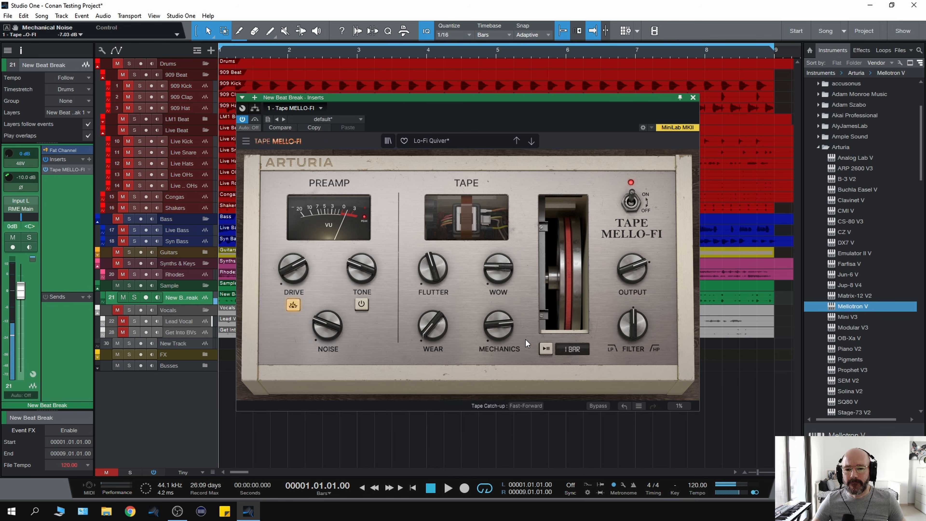
key("space")
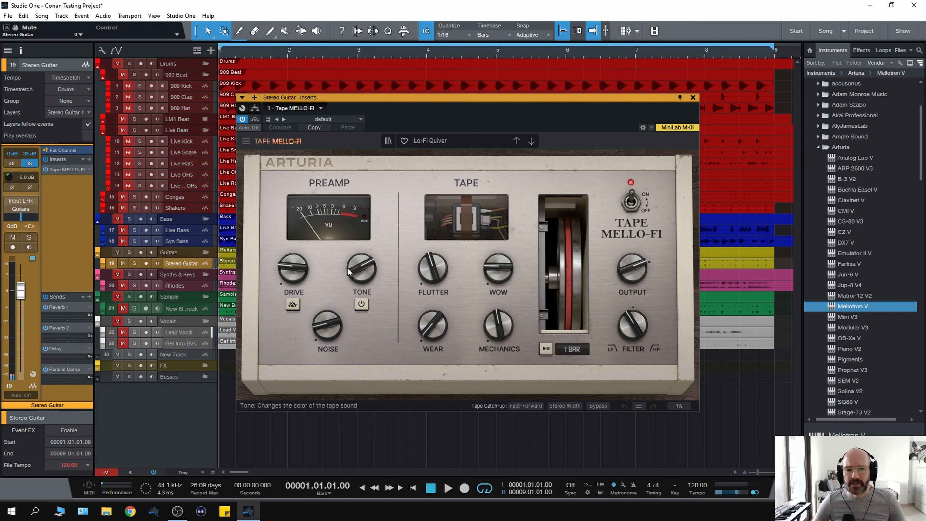
key("space")
left_click_drag(634, 328, 635, 325)
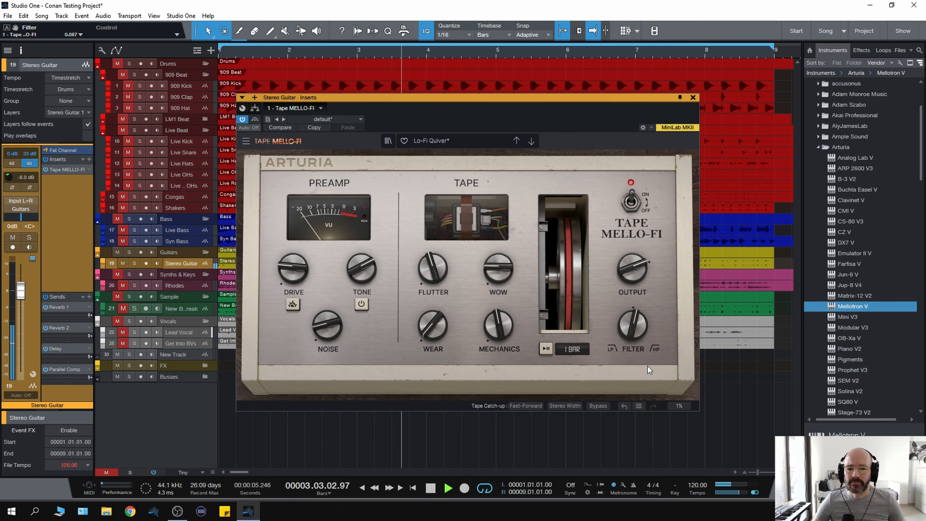
key("space")
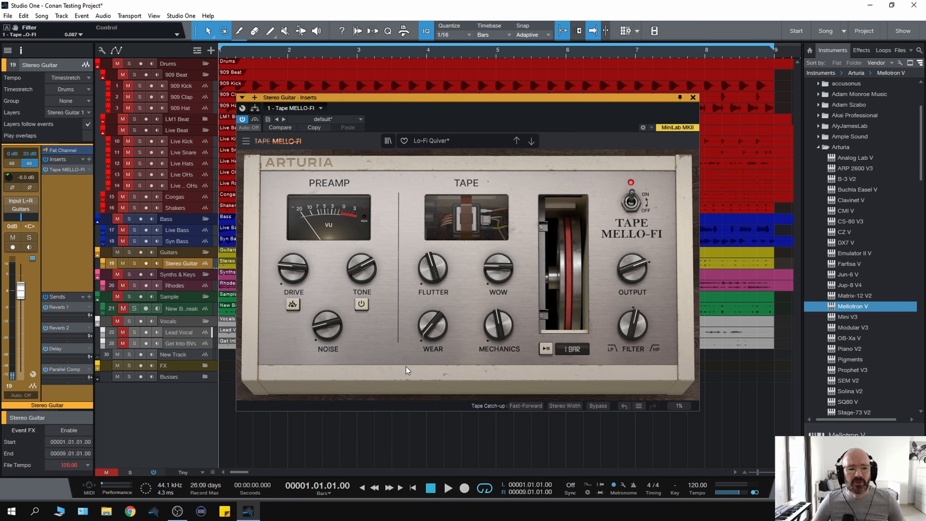
Step: Enable Stereo Width on the guitar's tape effect during playback and stop the audition
key("space")
left_click(565, 406)
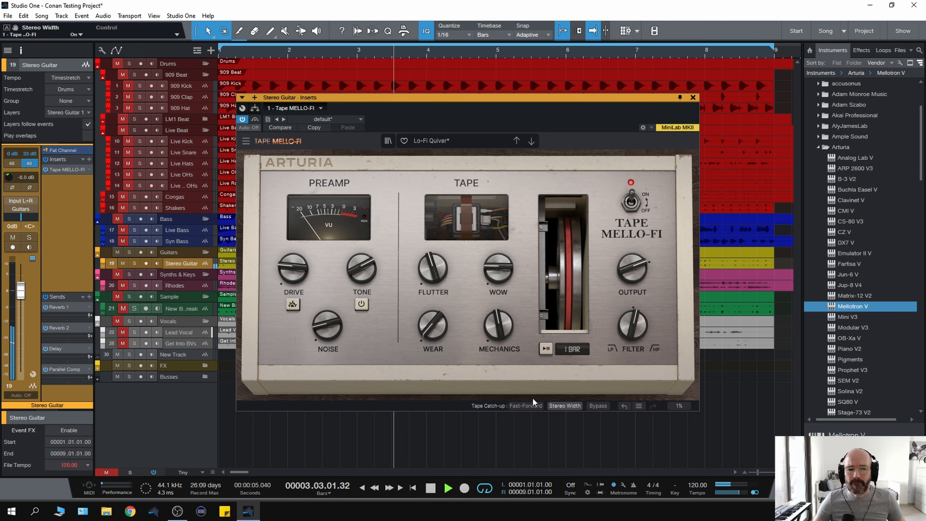
key("space")
Step: Lower Flutter, set Wow to 27.6 %, and audition the wobble on the stereo guitar
left_click_drag(438, 273, 437, 268)
left_click_drag(498, 268, 498, 289)
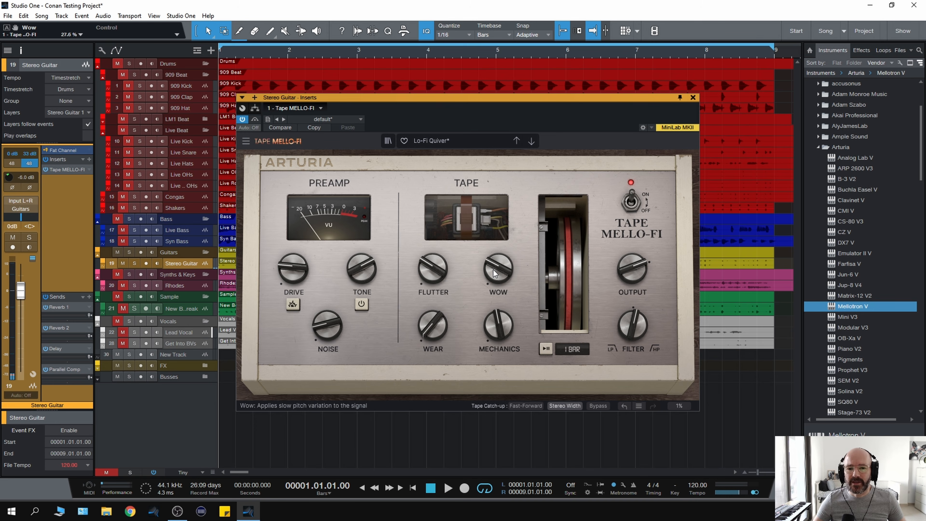
key("space")
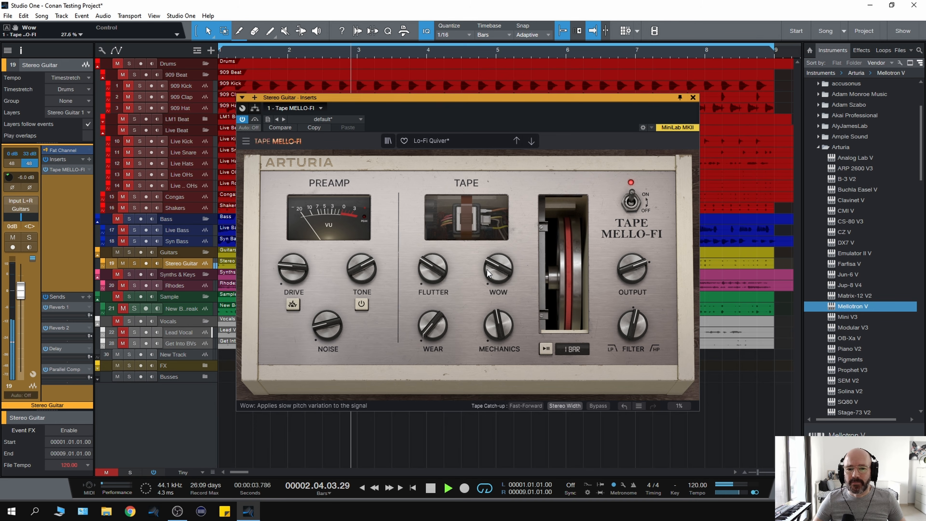
key("space")
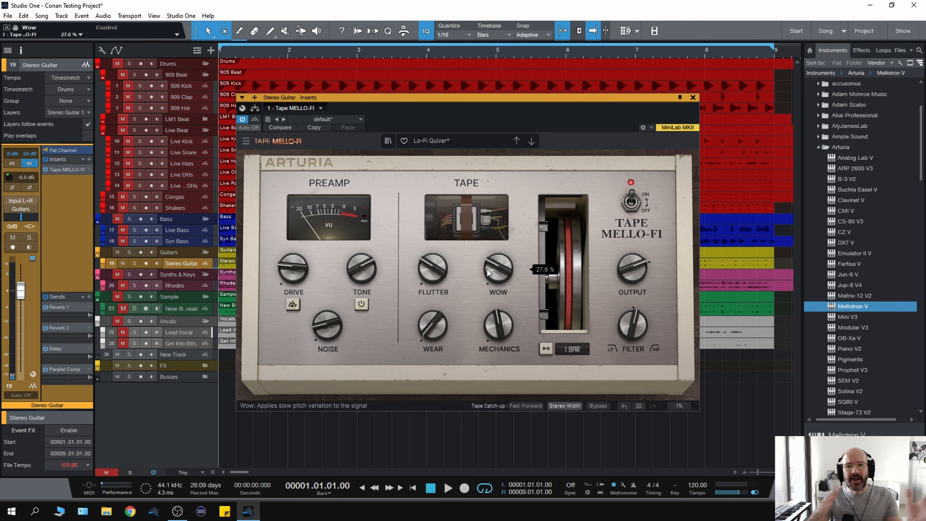
Step: Try lighter pitch variation on the playing guitar, with Flutter at 21.6 % and 9.20 % and Wow at 24.0 %
key("space")
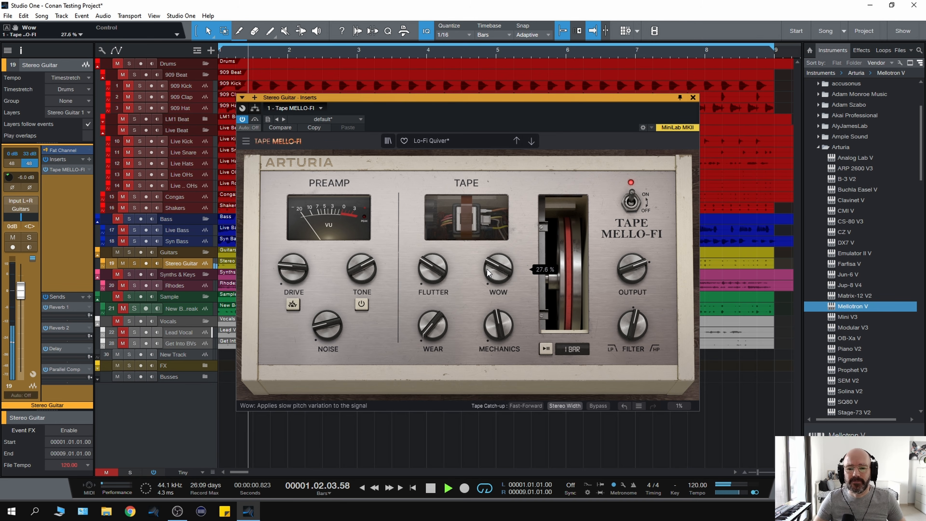
left_click_drag(429, 272, 429, 281)
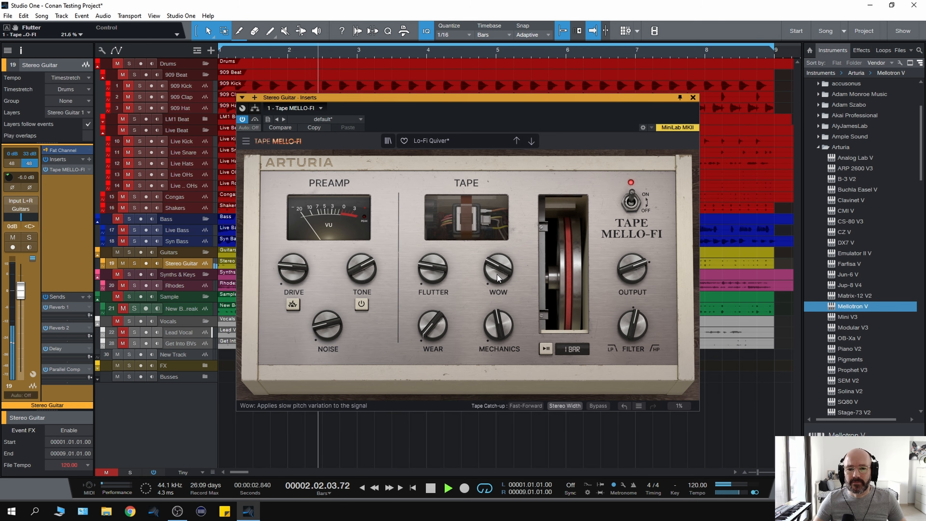
left_click_drag(496, 271, 496, 284)
left_click_drag(430, 272, 430, 282)
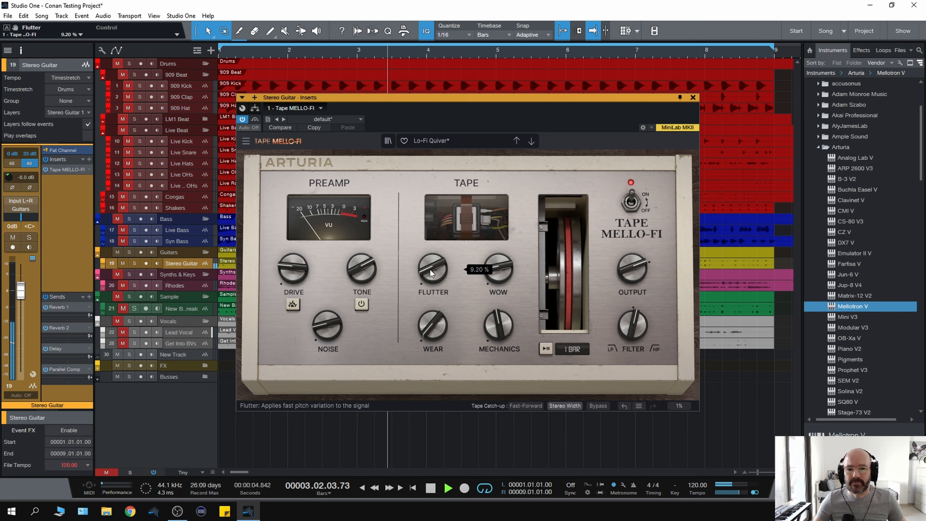
left_click_drag(485, 271, 485, 284)
left_click_drag(433, 273, 433, 283)
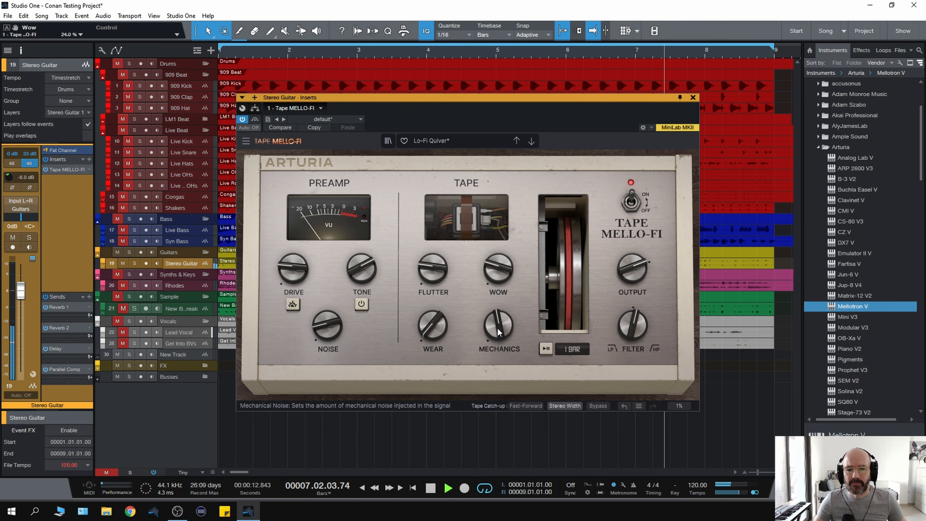
Step: Lower the Mechanics noise on the playing guitar and raise Flutter to 33.6 % and Wow to 43.6 %
left_click_drag(498, 329, 498, 342)
left_click_drag(431, 279, 431, 267)
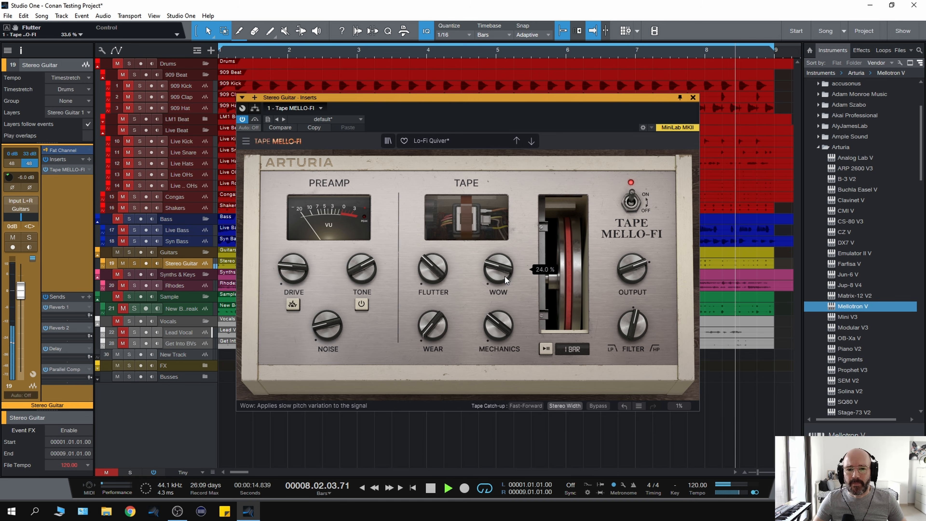
left_click_drag(505, 279, 506, 269)
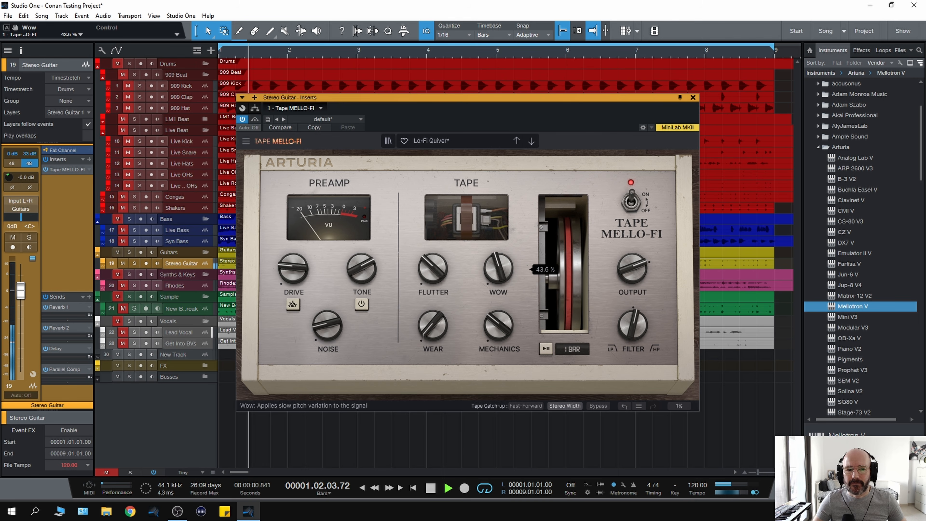
Step: Enable the preamp Boost on the guitar, try Drive at 62.0 %, adjust Noise, and set Drive to 75.2 %
left_click(293, 305)
left_click_drag(293, 272, 294, 267)
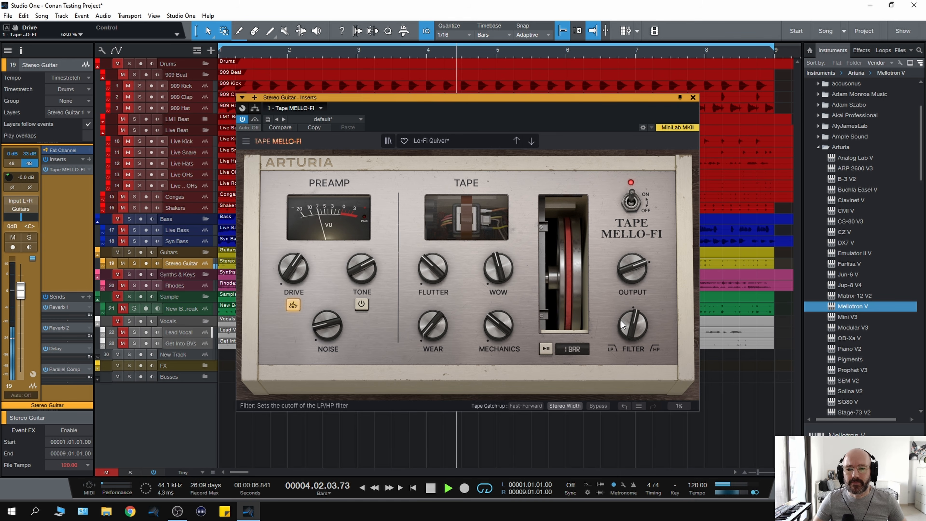
left_click_drag(313, 332, 314, 334)
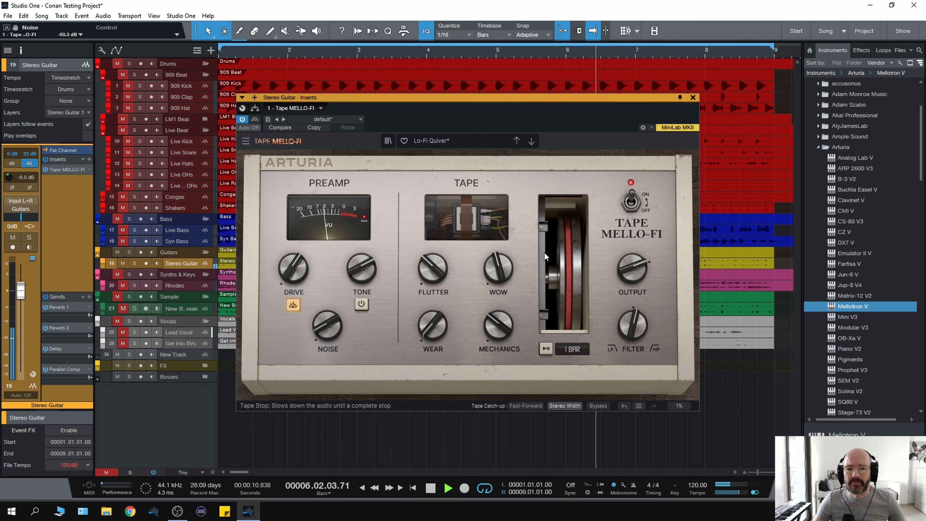
mouse_move(293, 269)
left_mouse_down()
mouse_move(308, 290)
mouse_move(296, 271)
left_mouse_up()
Step: Restart guitar playback and turn both Mechanics and preamp Noise down to -70.0 dB
key("space")
key("space")
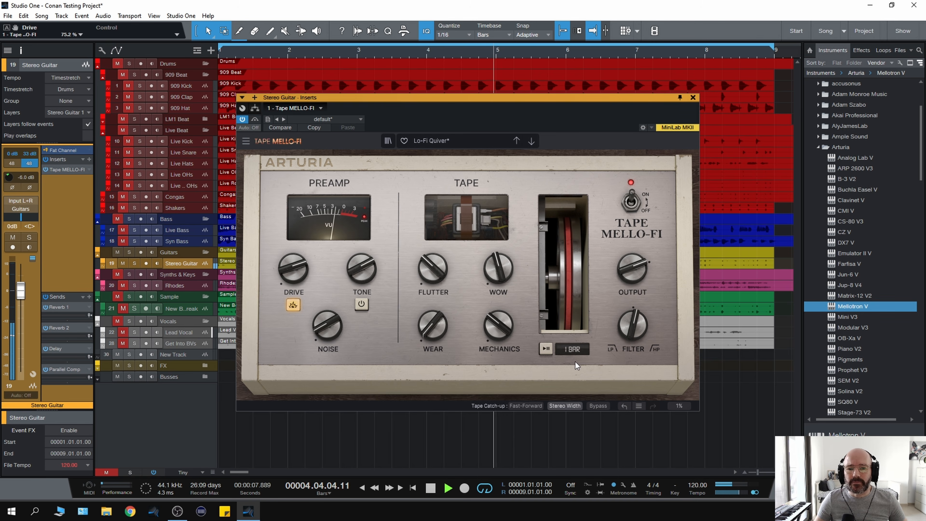
left_click_drag(502, 330, 502, 359)
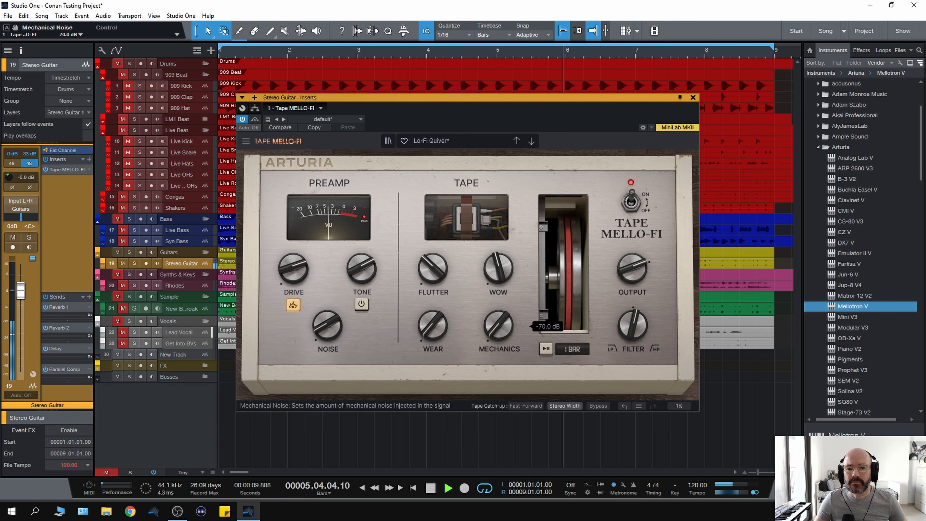
left_click_drag(332, 327, 332, 347)
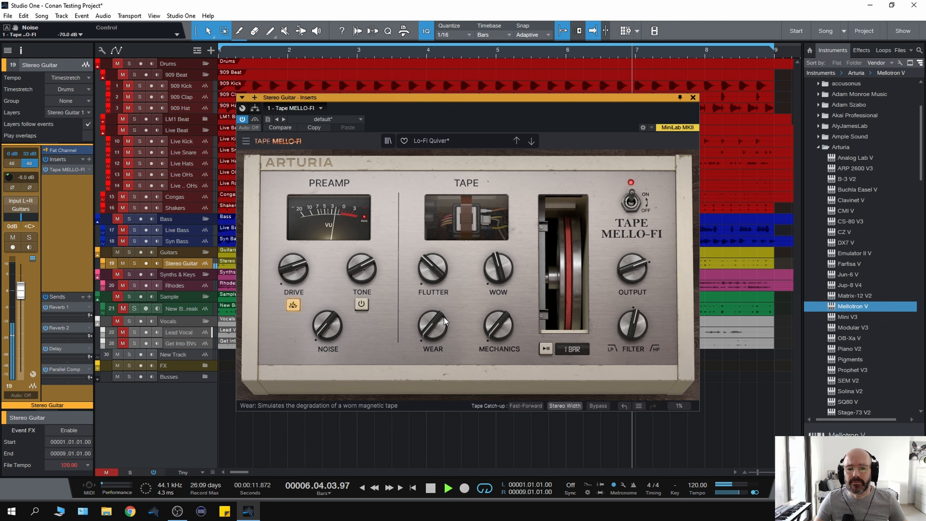